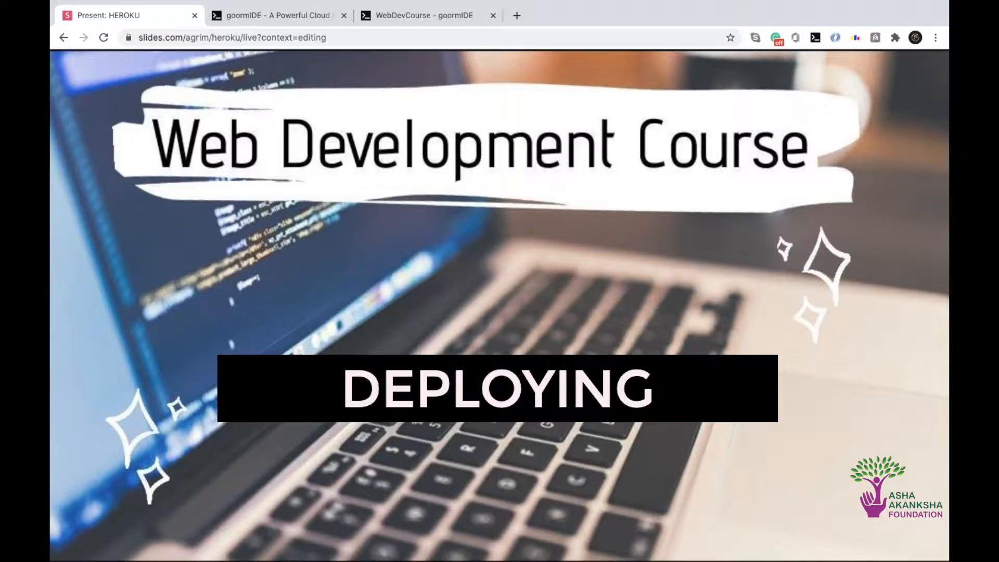
# Switch to the WebDevCourse workspace in goormIDE, open README.md and widen its editor pane against the preview
pyautogui.click(405, 15)
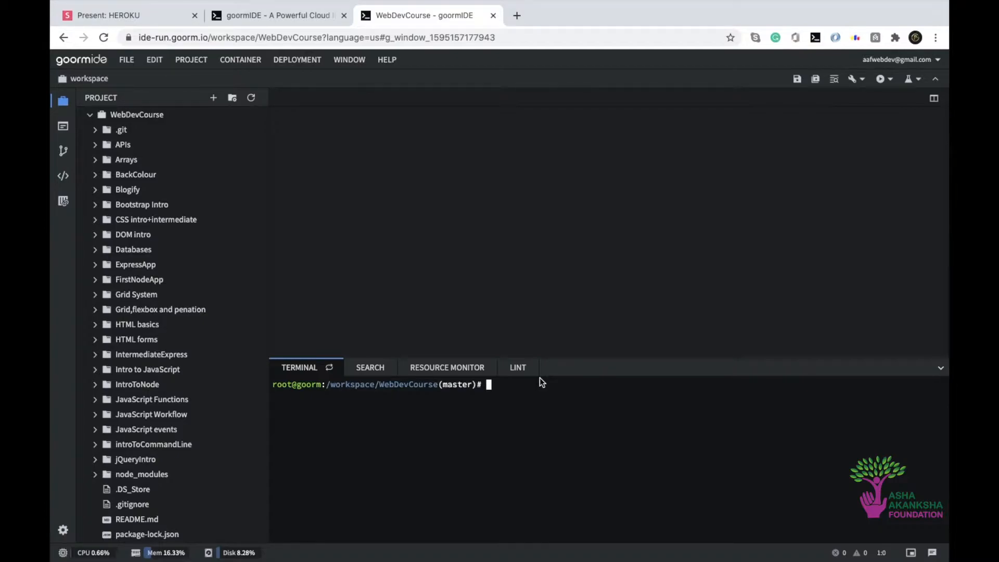
pyautogui.doubleClick(158, 519)
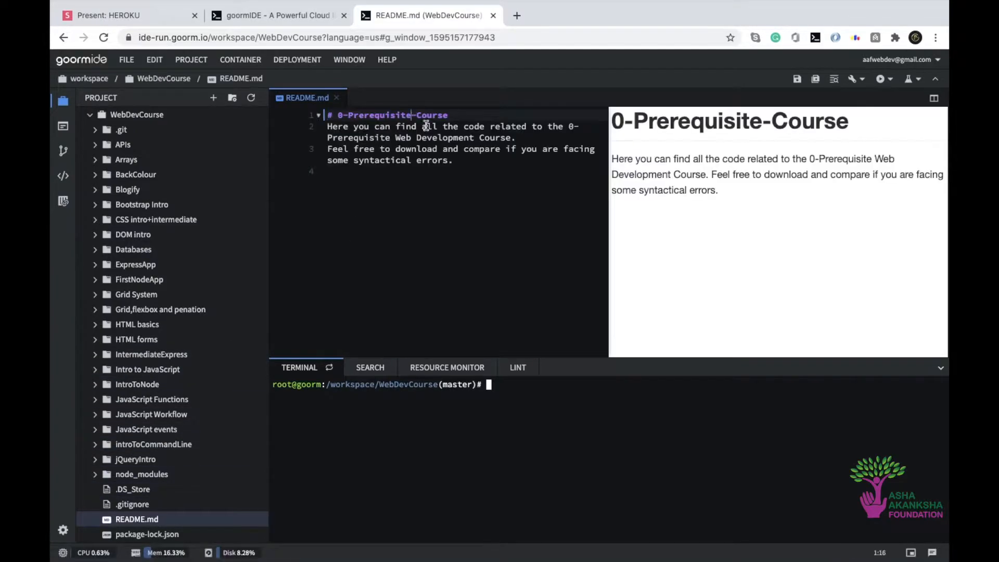
pyautogui.moveTo(609, 210); pyautogui.dragTo(834, 196)
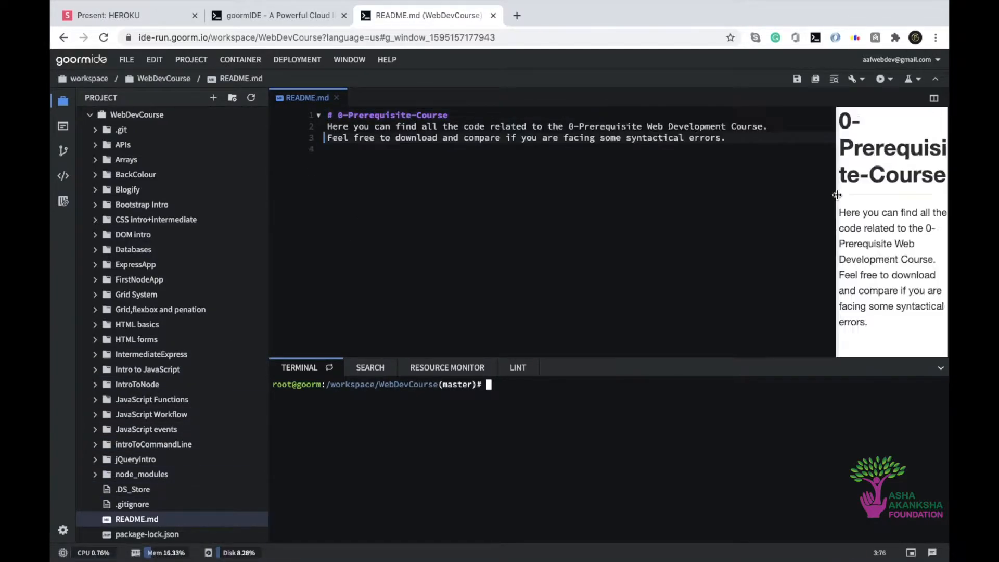
# Add the line /data/db/ below the existing text in README.md, leaving blank lines in between
pyautogui.click(734, 142)
pyautogui.press('Down')
pyautogui.press('Return')
pyautogui.press('Return')
pyautogui.write('/dat')
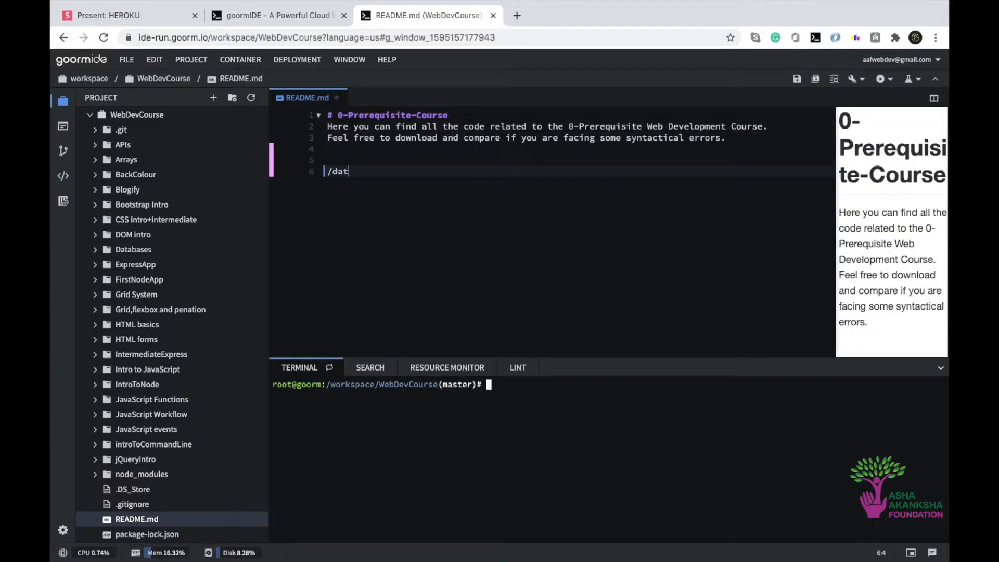
pyautogui.write('a/db')
pyautogui.write('/')
# Examine the individual parts of the /data/db/ path in README.md
pyautogui.moveTo(327, 172); pyautogui.dragTo(333, 172)
pyautogui.click(331, 172)
pyautogui.doubleClick(337, 171)
pyautogui.click(354, 172)
pyautogui.moveTo(354, 172); pyautogui.dragTo(367, 172)
pyautogui.press('Home')
pyautogui.click(365, 174)
pyautogui.click(375, 172)
pyautogui.doubleClick(377, 172)
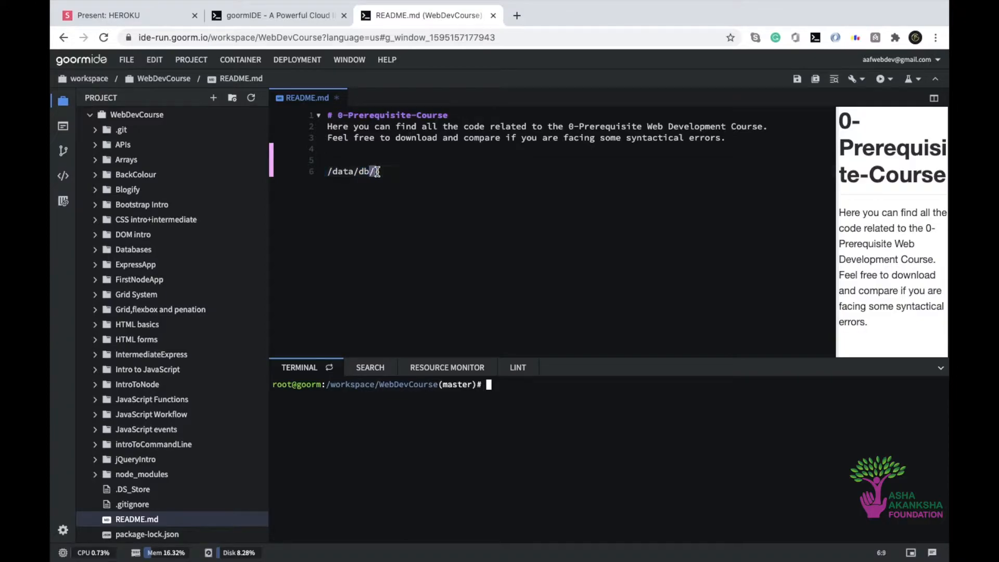
pyautogui.click(520, 181)
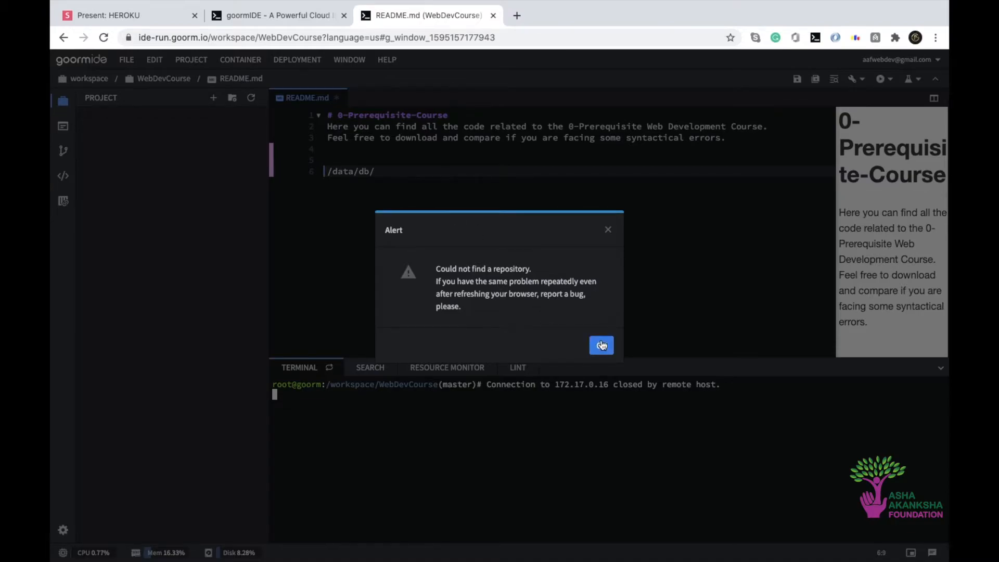
# Dismiss the repository alert and reload the goormIDE workspace page
pyautogui.click(601, 345)
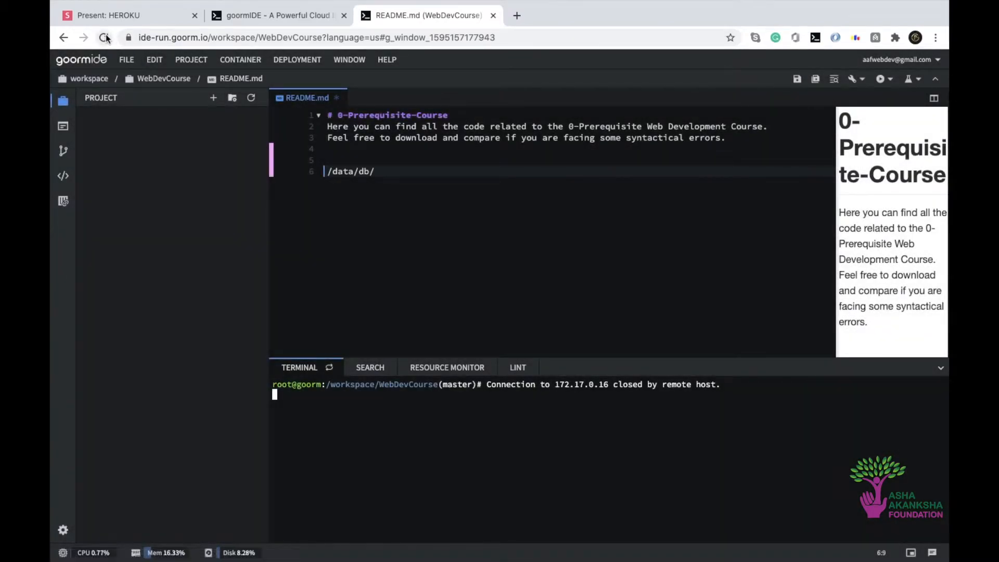
pyautogui.click(385, 170)
pyautogui.click(104, 38)
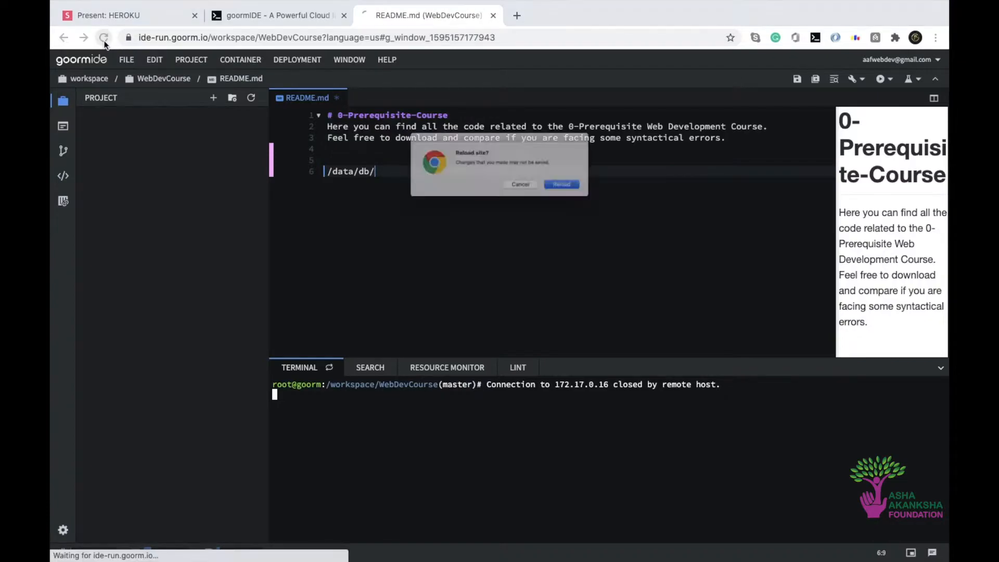
pyautogui.click(591, 194)
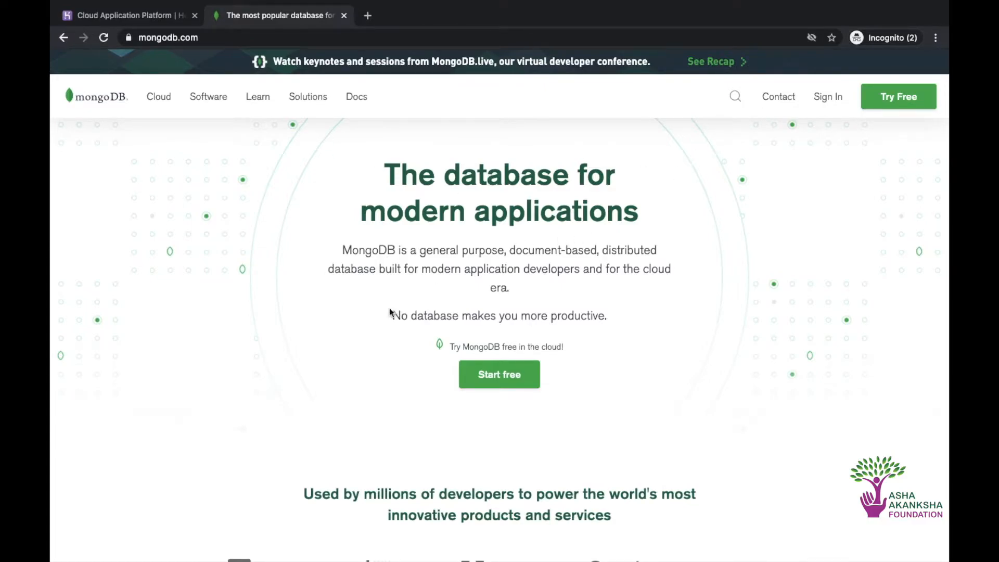
pyautogui.click(181, 34)
pyautogui.click(413, 41)
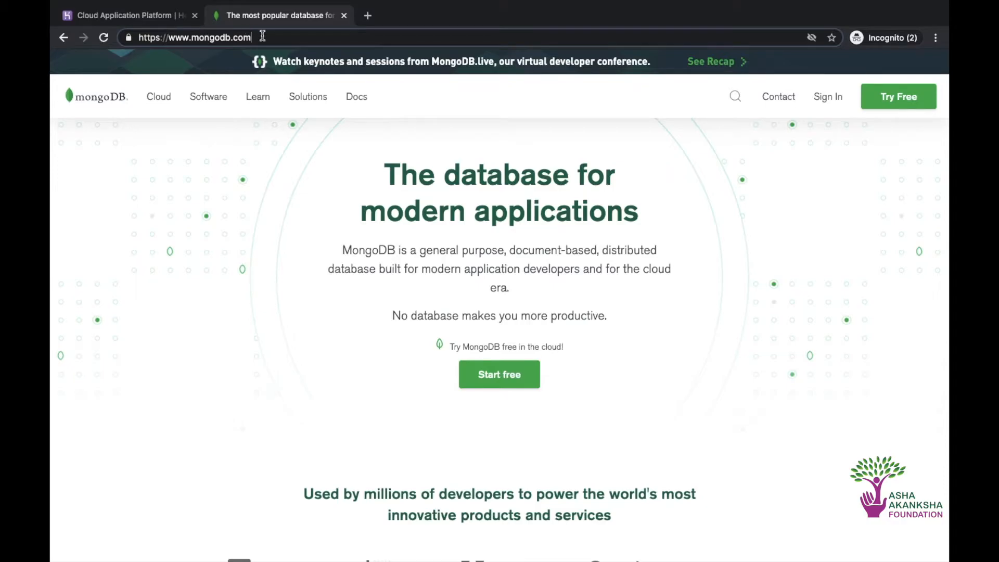
pyautogui.moveTo(258, 96)
pyautogui.click(258, 159)
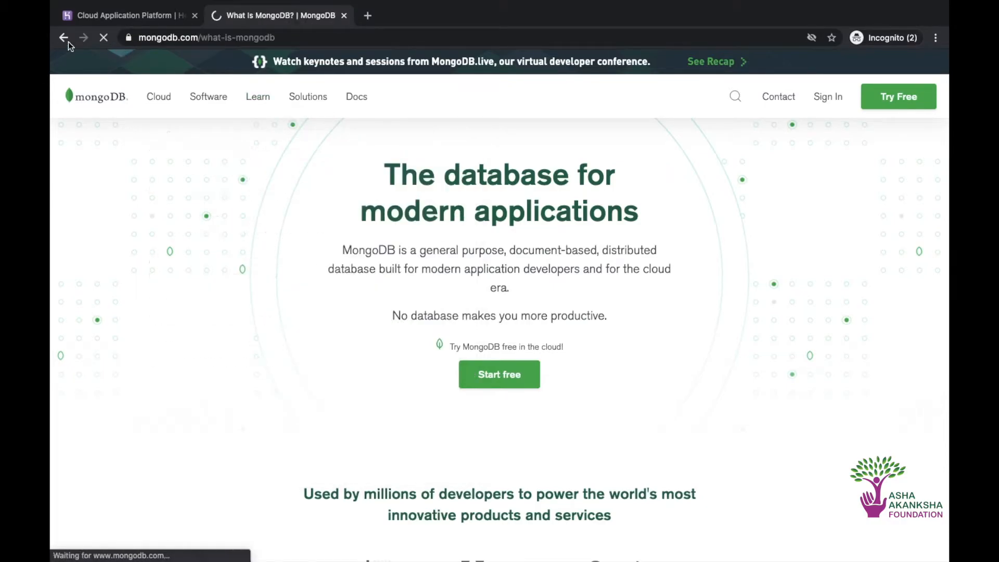
pyautogui.click(62, 39)
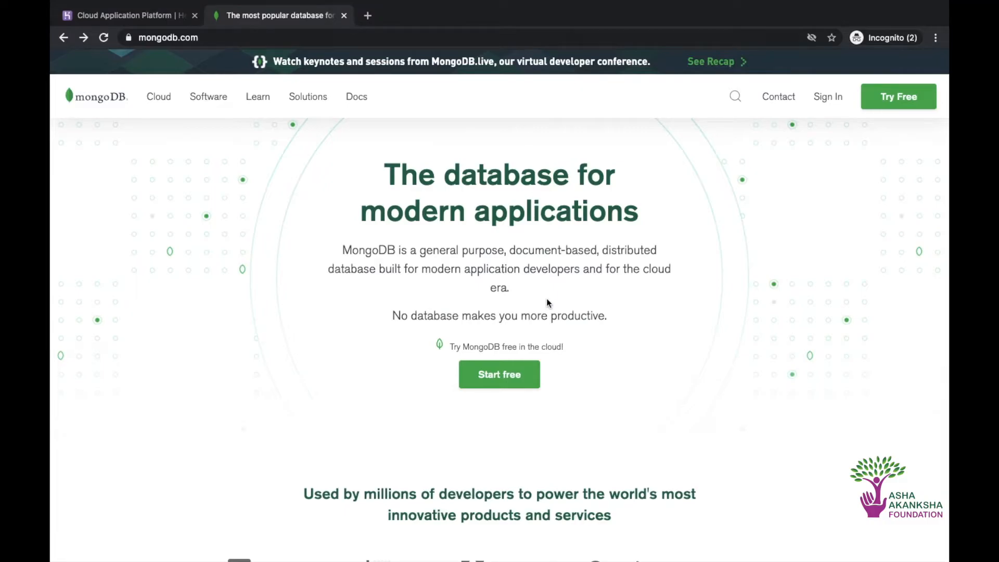
# Start a free MongoDB Atlas sign-up from mongodb.com and fill in the work e-mail address, leaving the company empty
pyautogui.click(512, 382)
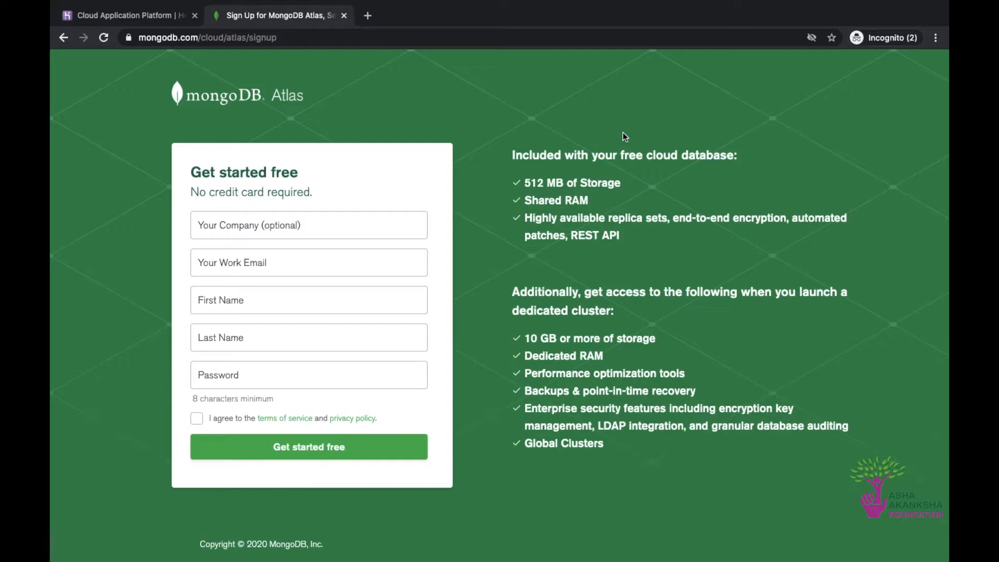
pyautogui.click(294, 233)
pyautogui.click(279, 263)
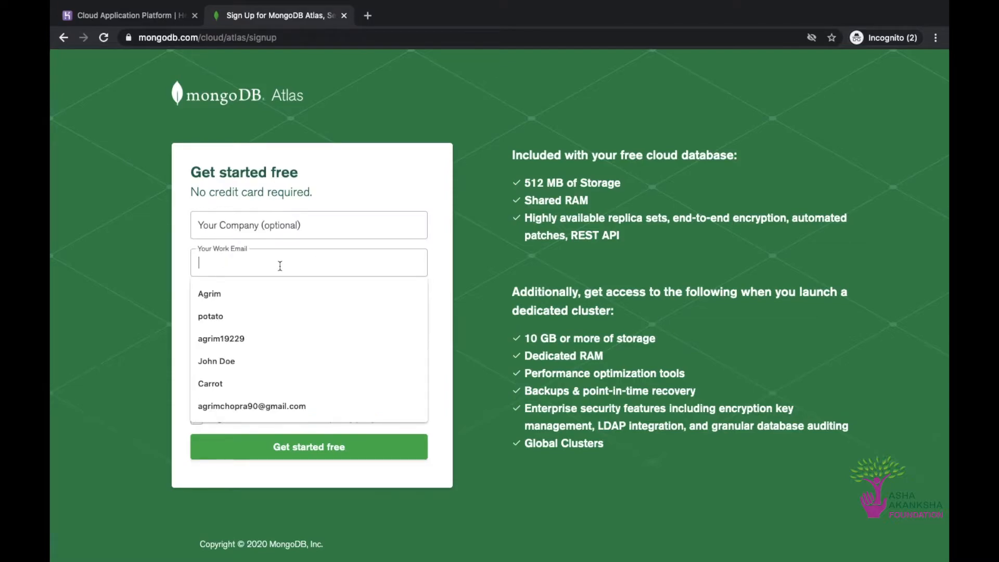
pyautogui.press('Escape')
pyautogui.click(408, 160)
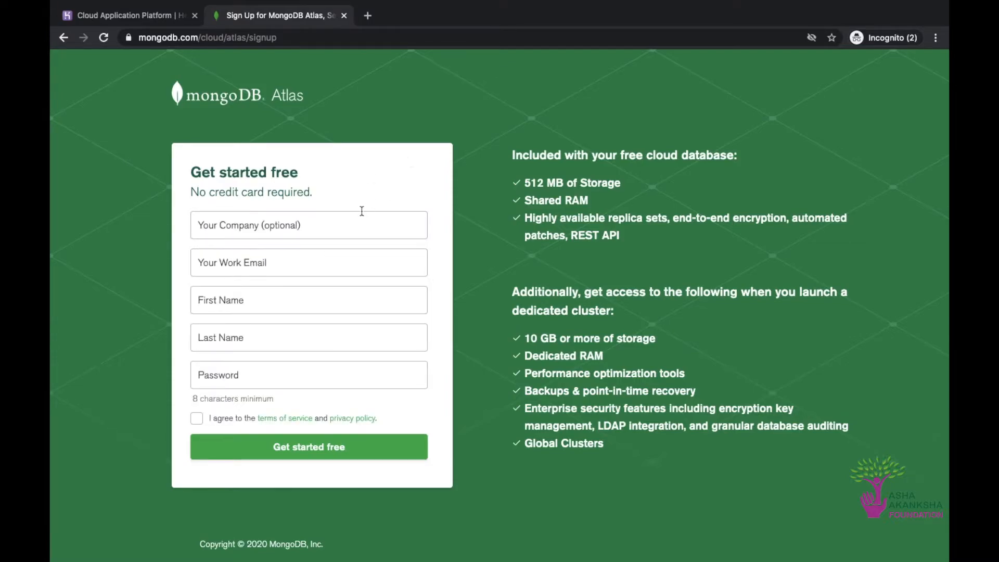
pyautogui.click(315, 253)
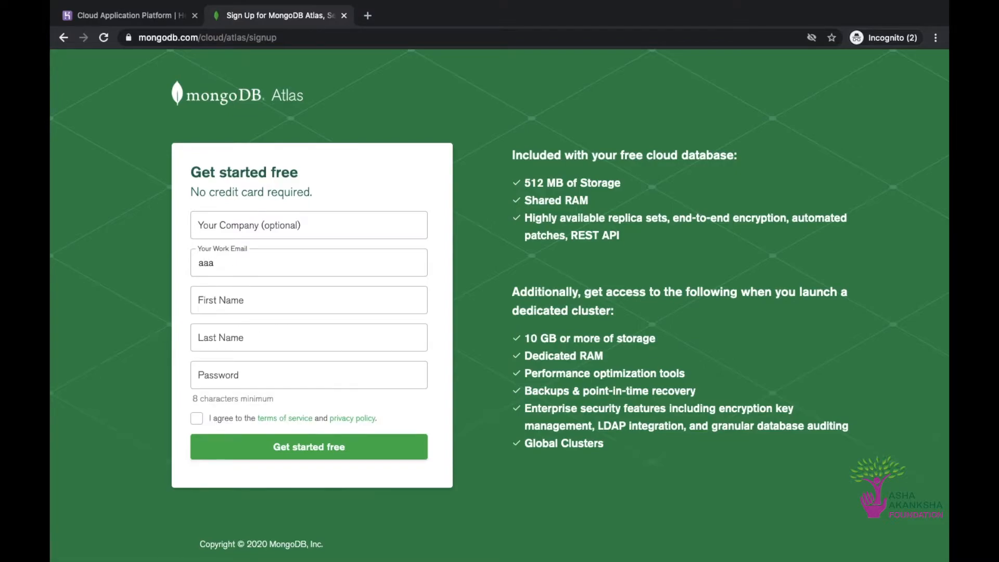
pyautogui.press('Tab')
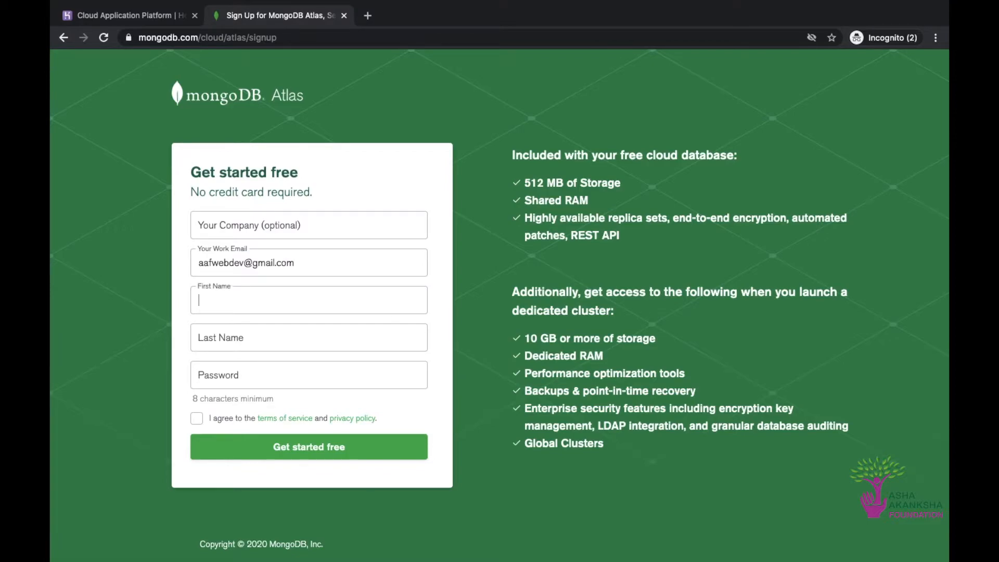
# Fill in the account's first name and last name in the sign-up form
pyautogui.write('AAF')
pyautogui.press('Tab')
pyautogui.write('W')
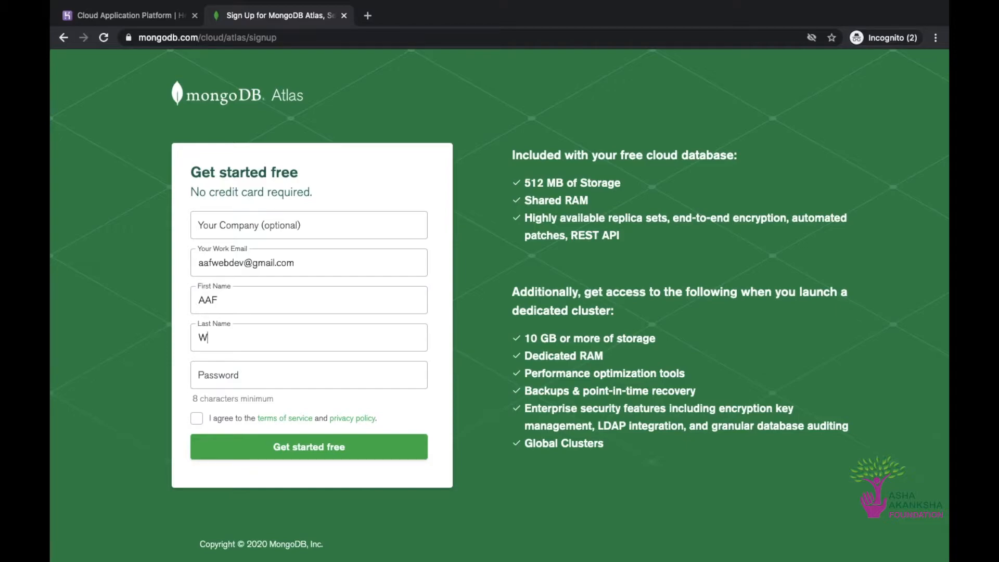
pyautogui.write('ebDev')
pyautogui.press('Tab')
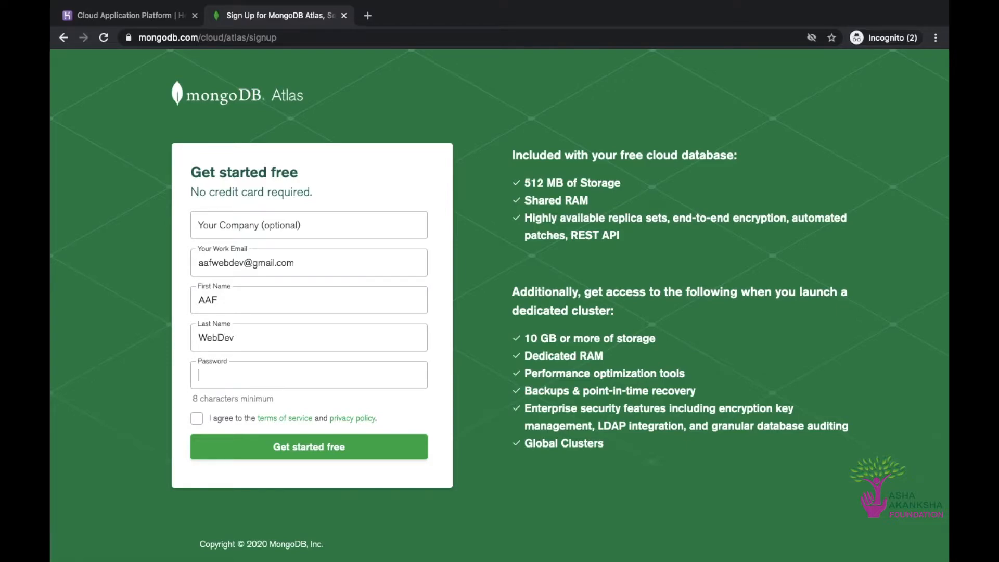
# Enter the account password, agree to the terms of service and privacy policy, and submit the sign-up
pyautogui.write('•••••••••••••••••')
pyautogui.click(196, 418)
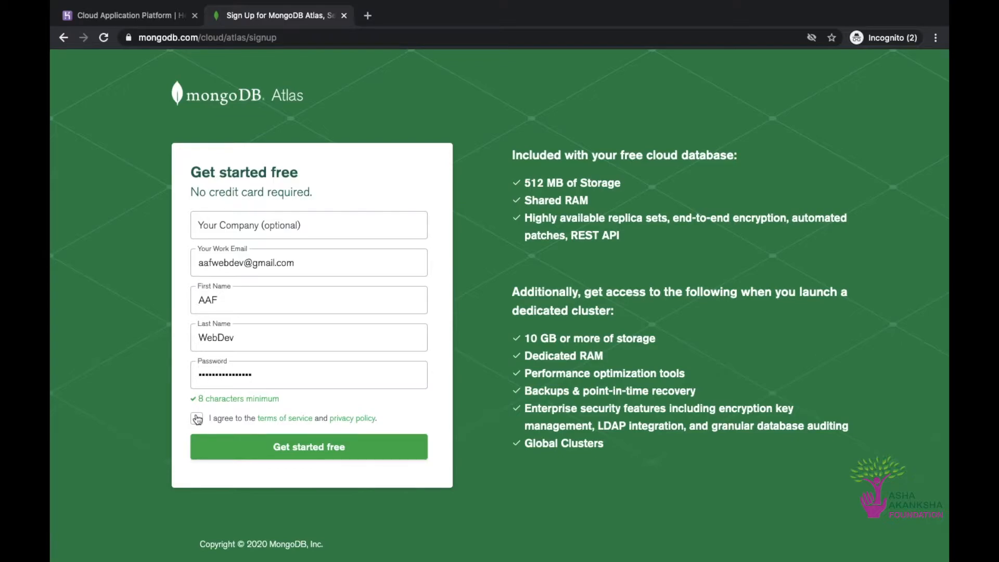
pyautogui.click(246, 450)
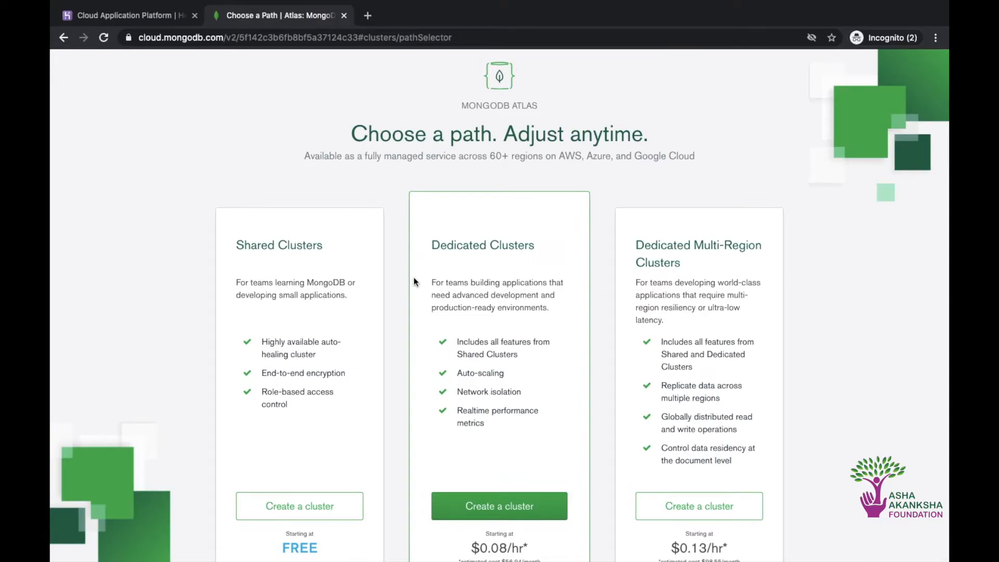
# Dismiss the MBot chat message and choose to create a cluster under the free Shared Clusters plan
pyautogui.scroll(-1, 401, 239)
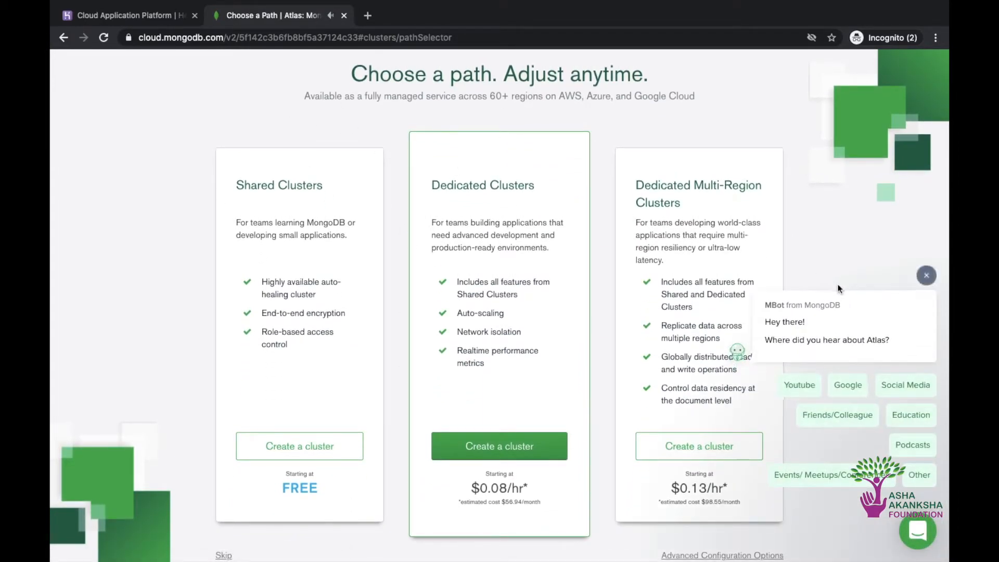
pyautogui.click(926, 275)
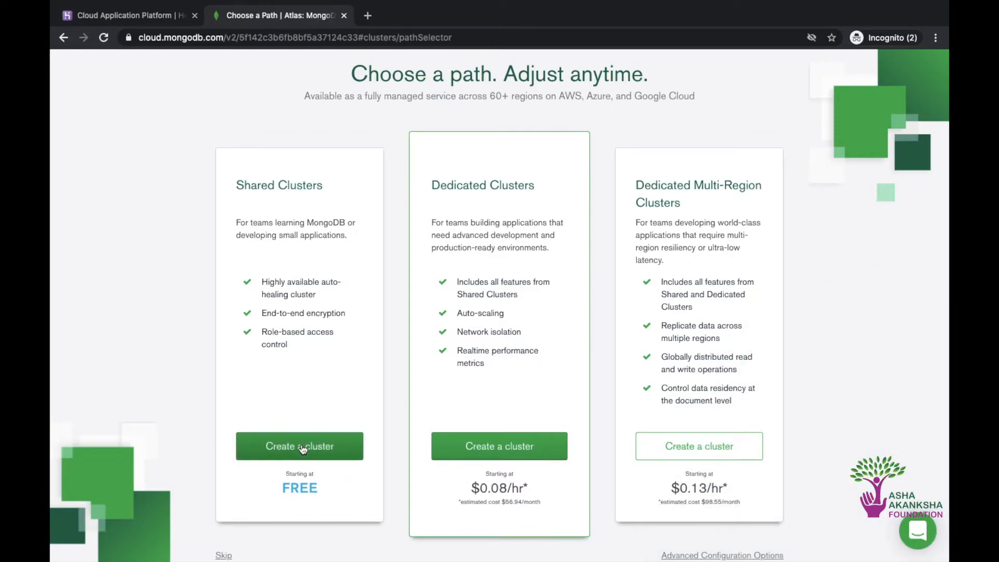
pyautogui.click(320, 446)
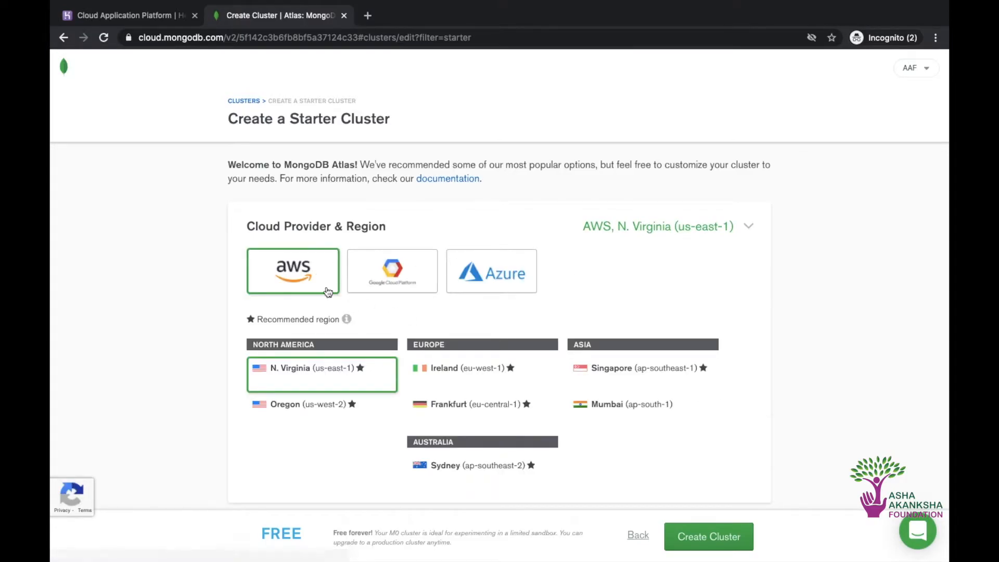
# Set the AWS region to Mumbai (ap-south-1), create the starter cluster and close the Connect to Atlas checklist
pyautogui.scroll(-3, 364, 295)
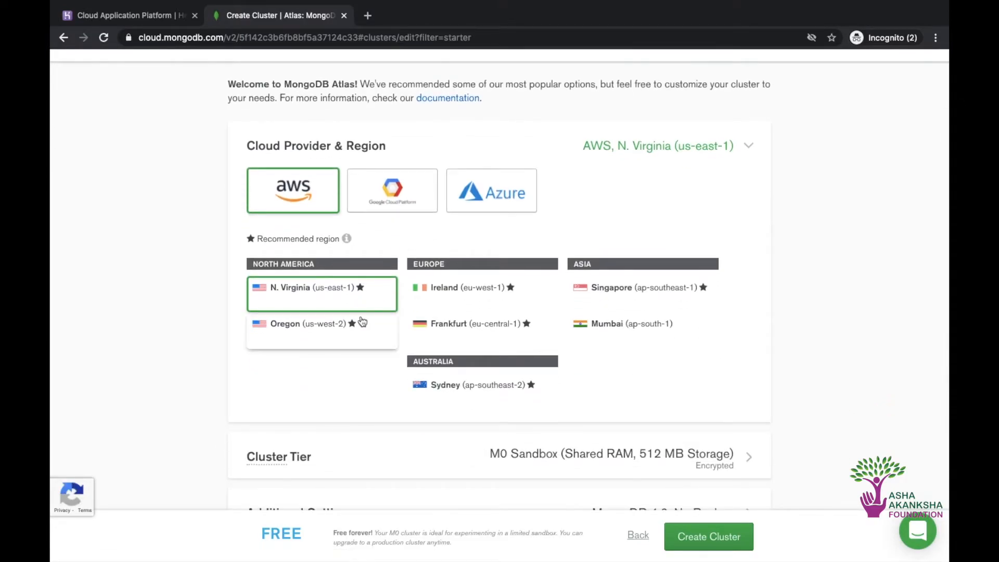
pyautogui.click(615, 320)
pyautogui.scroll(2, 416, 229)
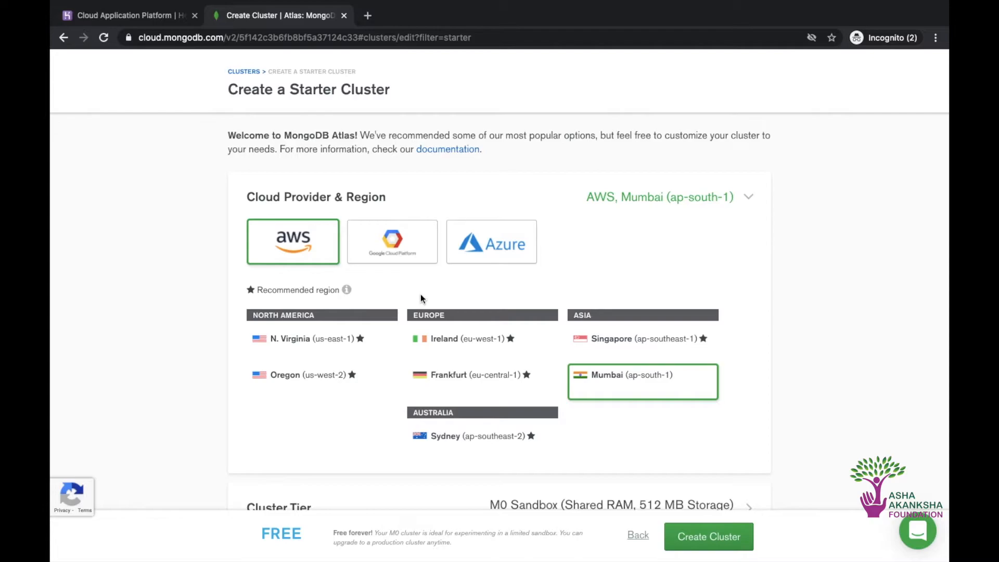
pyautogui.scroll(-3, 420, 295)
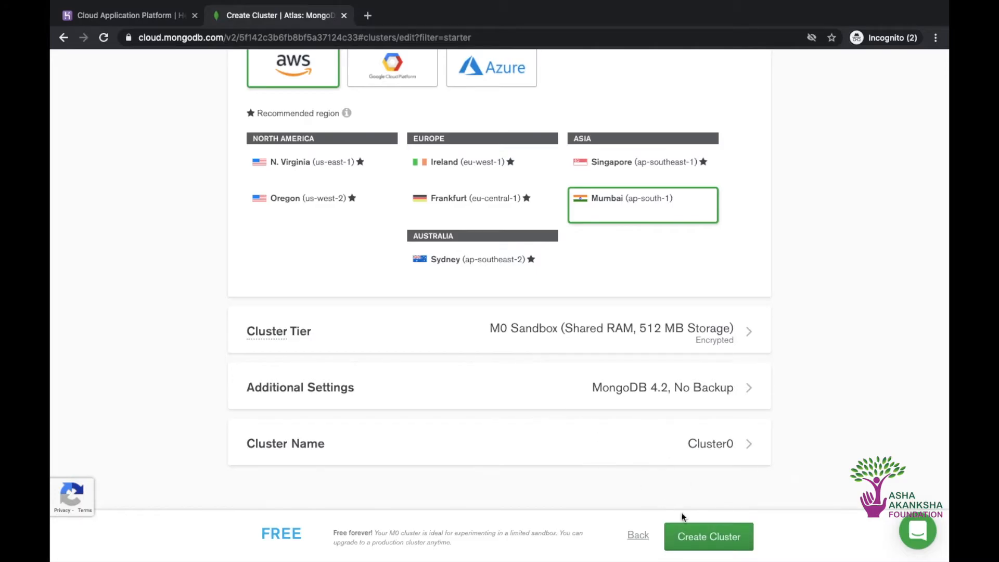
pyautogui.click(700, 535)
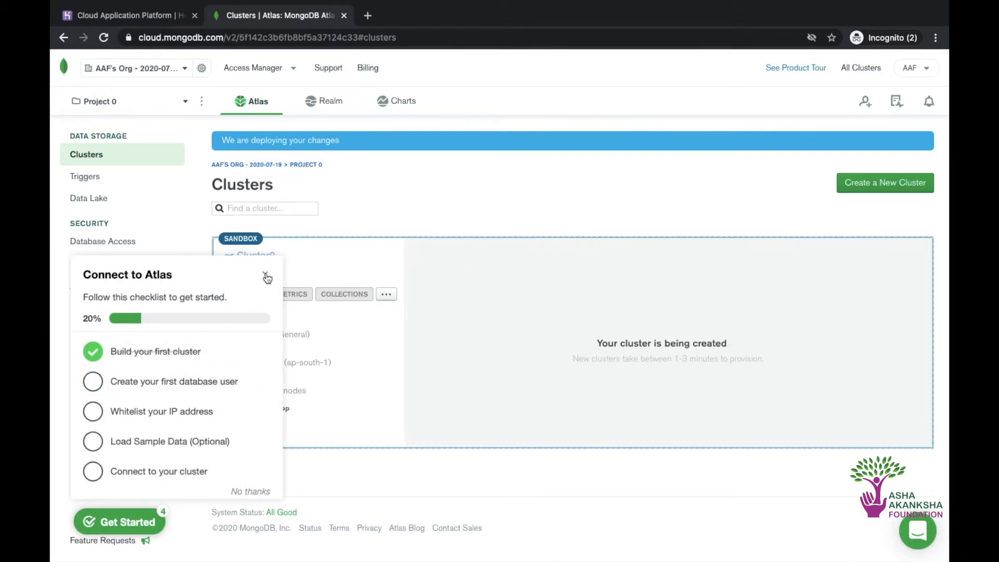
pyautogui.click(265, 272)
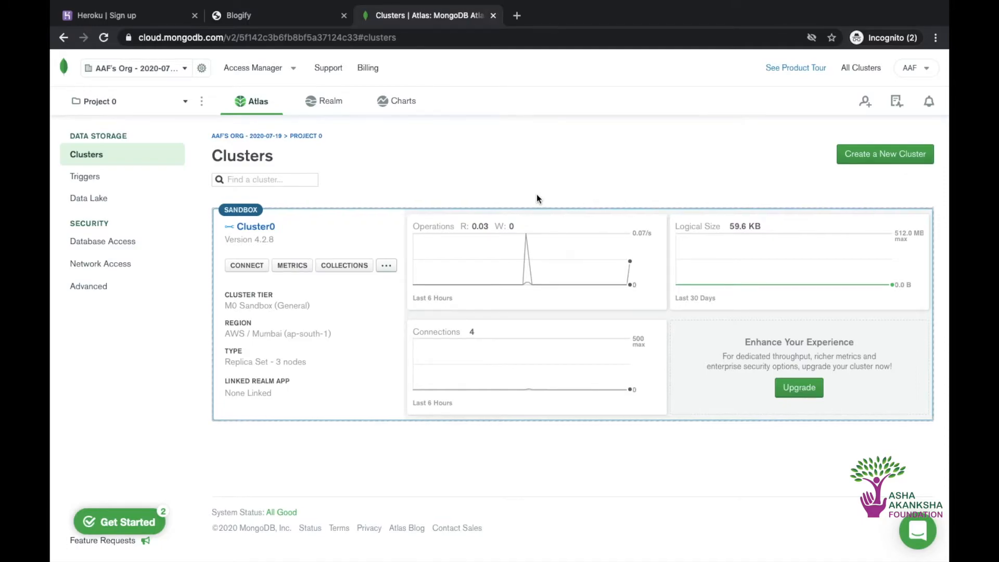
# Open the connection setup for Cluster0 and bring up the project's IP whitelist from it
pyautogui.click(250, 264)
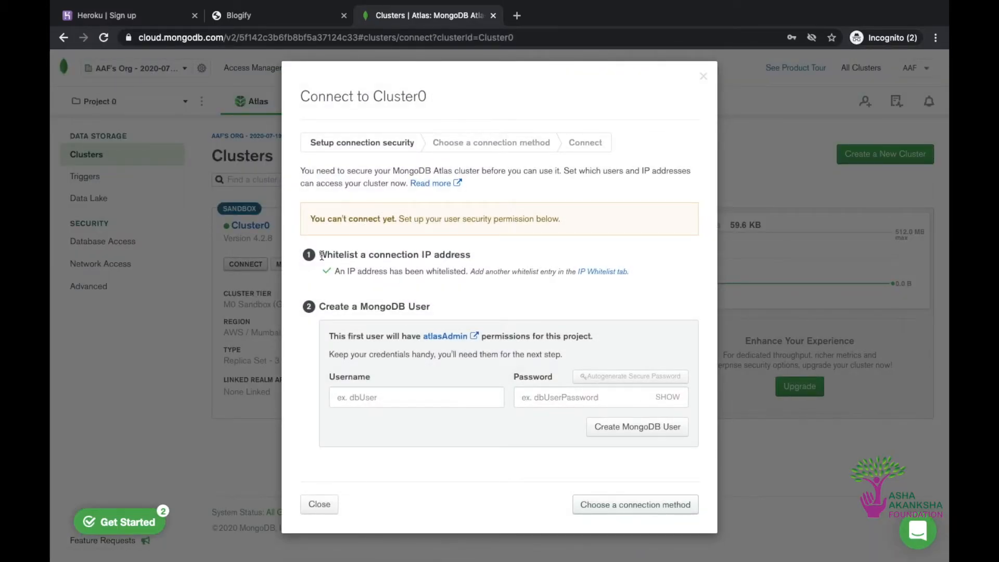
pyautogui.moveTo(322, 255); pyautogui.dragTo(472, 257)
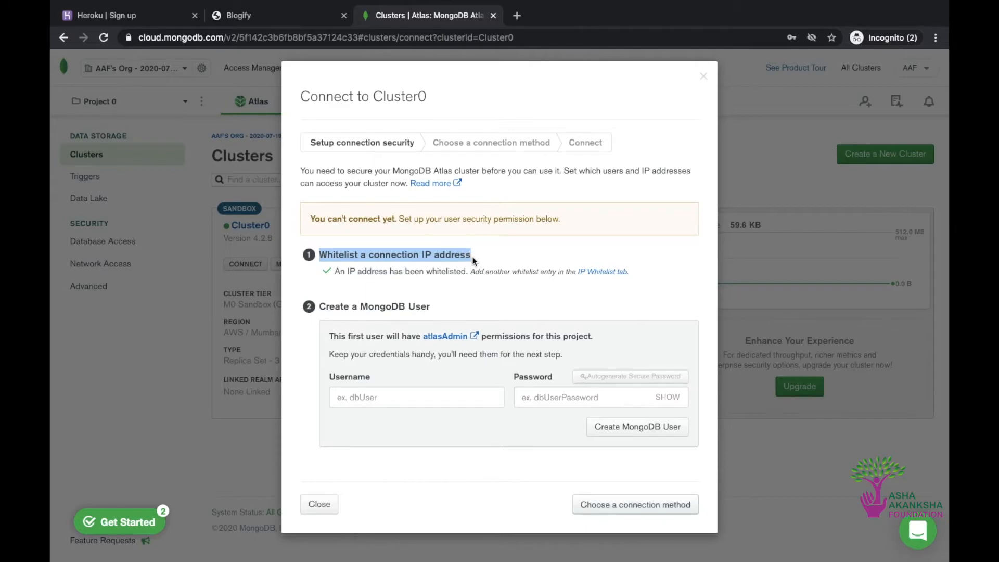
pyautogui.click(472, 256)
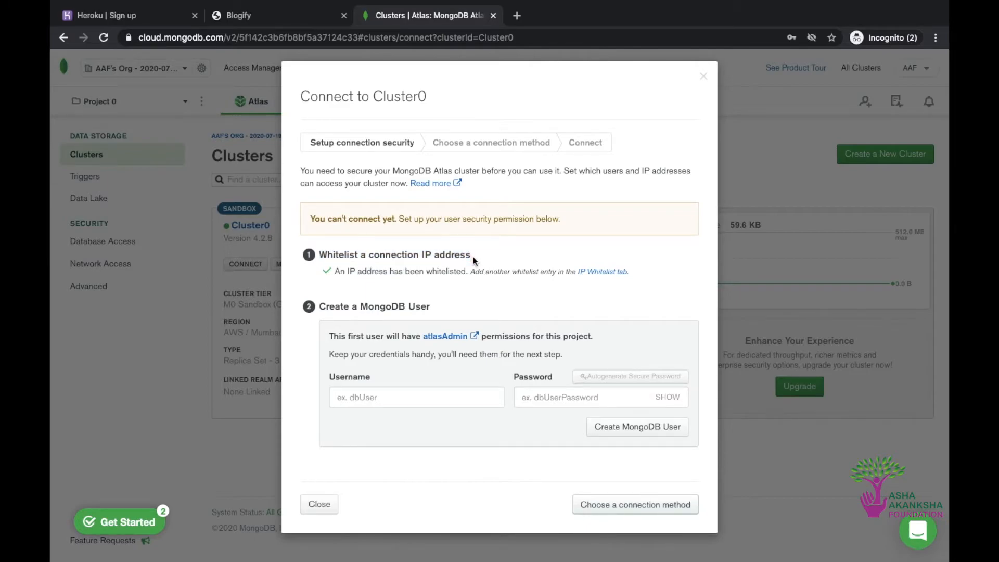
pyautogui.click(604, 271)
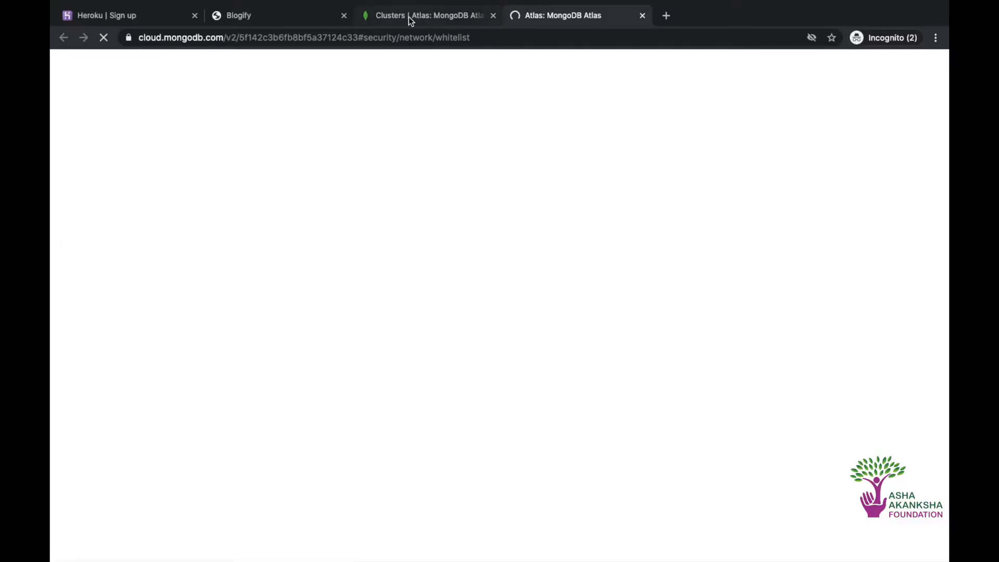
pyautogui.click(408, 18)
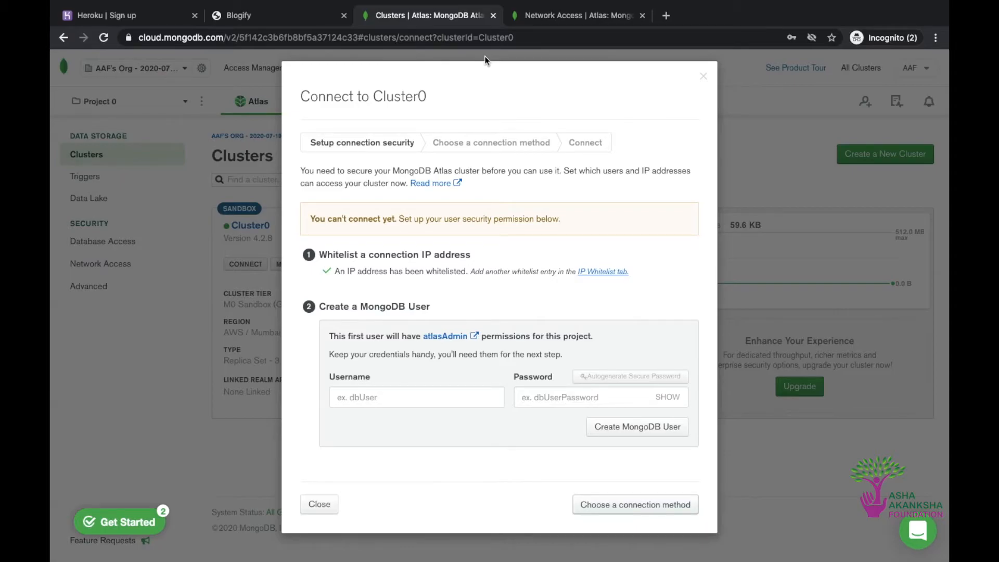
pyautogui.click(594, 16)
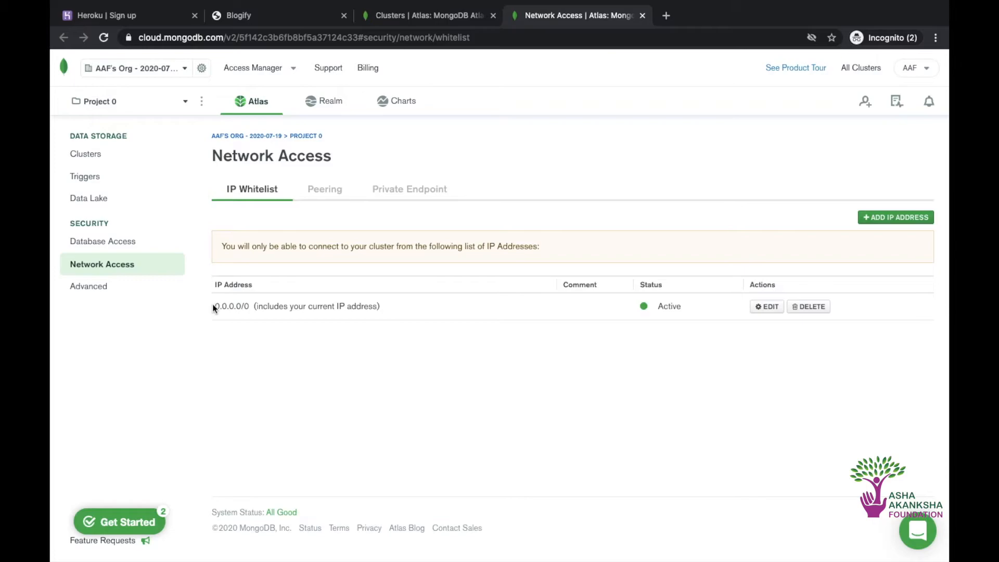
# Check the whitelisted IP address entry under Network Access and return to the Cluster0 connection setup
pyautogui.moveTo(213, 305); pyautogui.dragTo(253, 305)
pyautogui.click(251, 306)
pyautogui.click(411, 15)
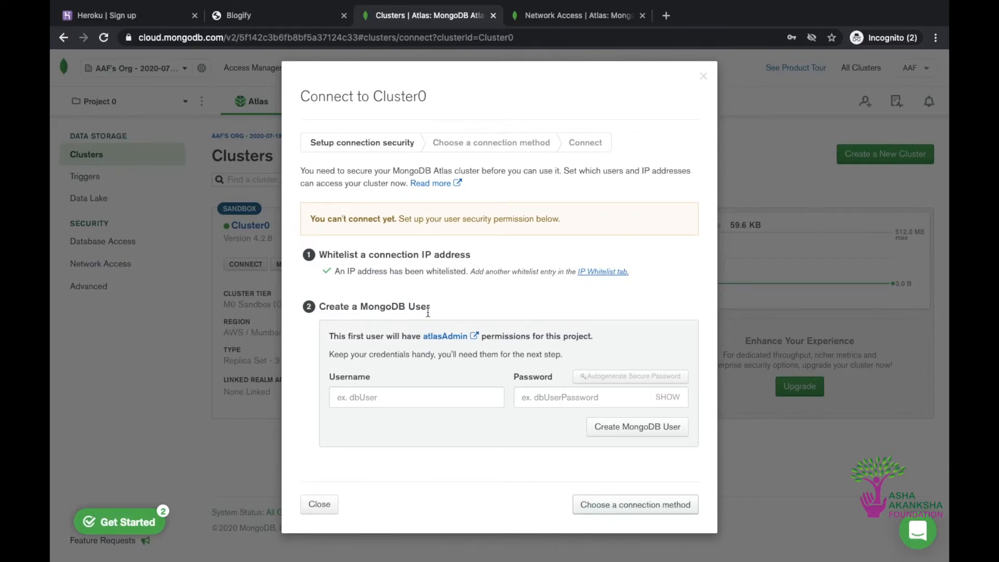
# Create a MongoDB user with the username aaf and enter the database user's password, briefly revealing it to check it
pyautogui.click(439, 398)
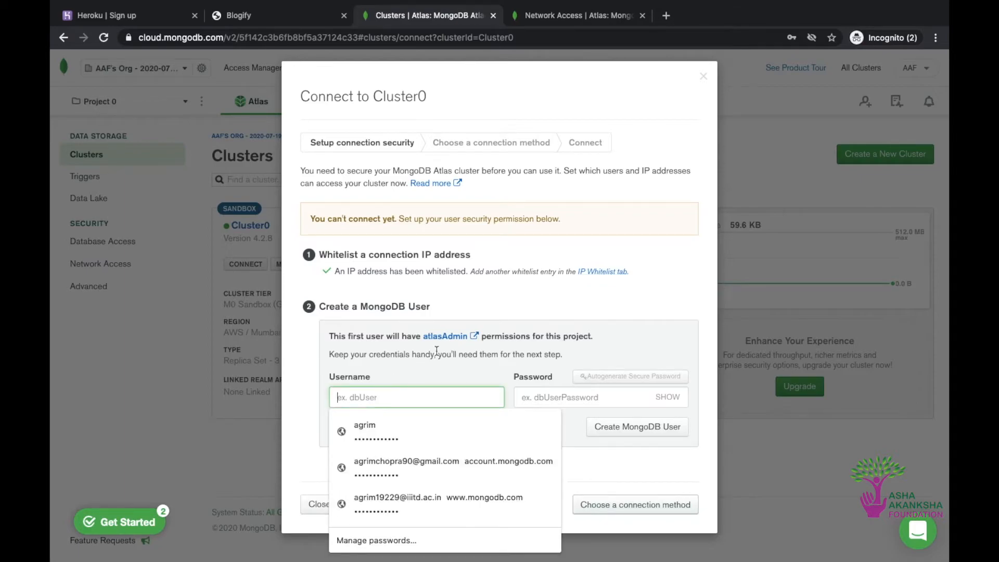
pyautogui.click(436, 351)
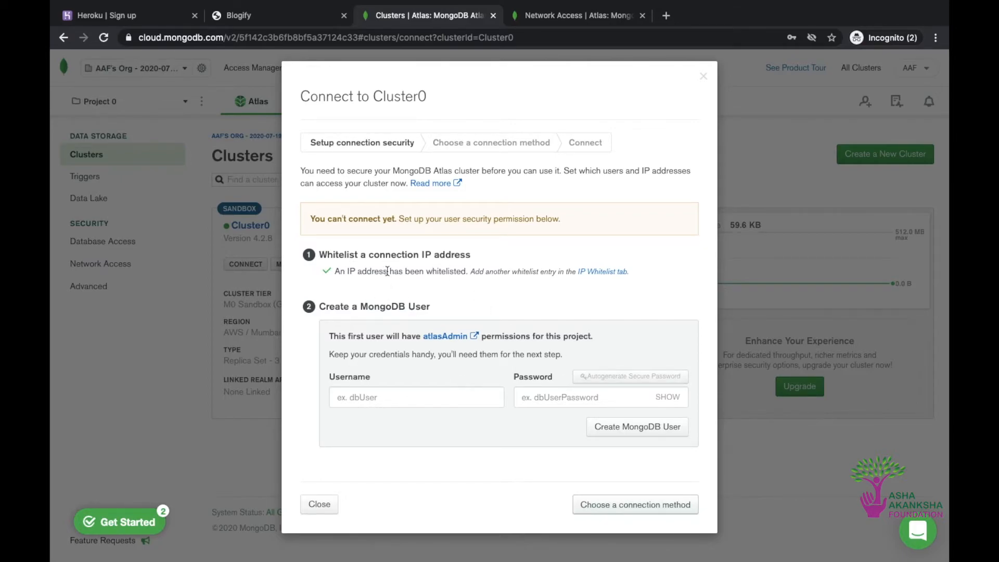
pyautogui.click(395, 399)
pyautogui.write('aaf')
pyautogui.click(547, 404)
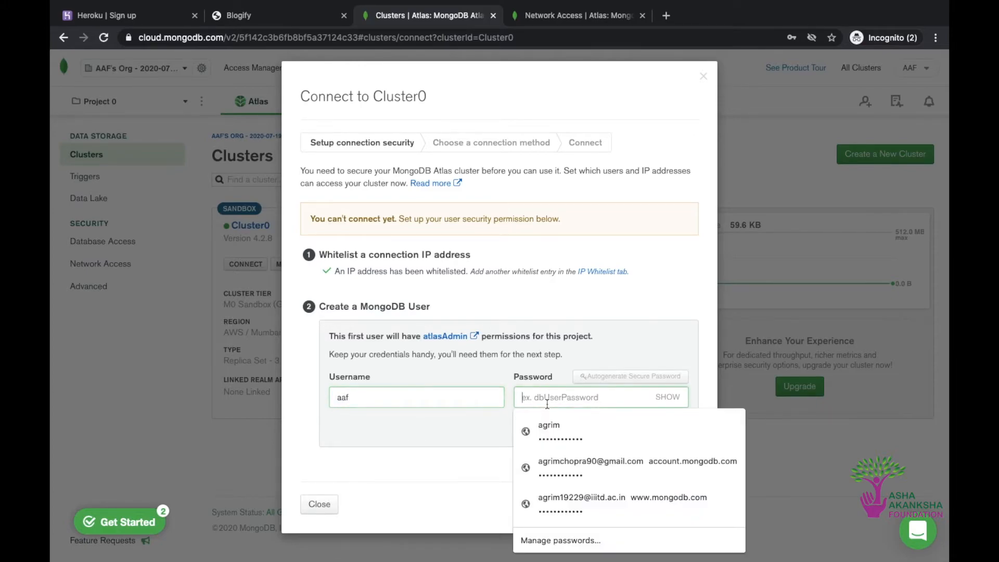
pyautogui.write('aa')
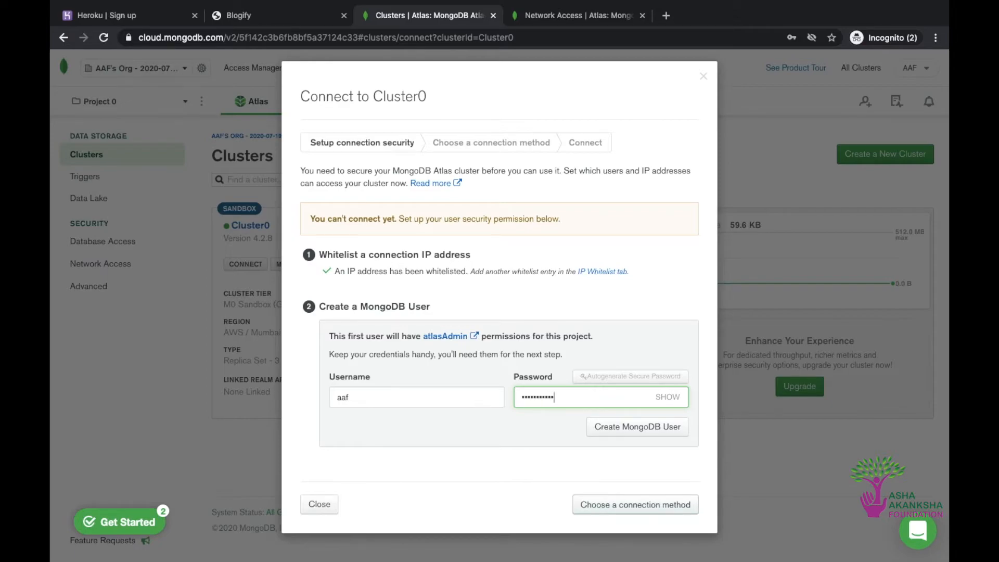
pyautogui.write('ssword@123')
pyautogui.click(675, 398)
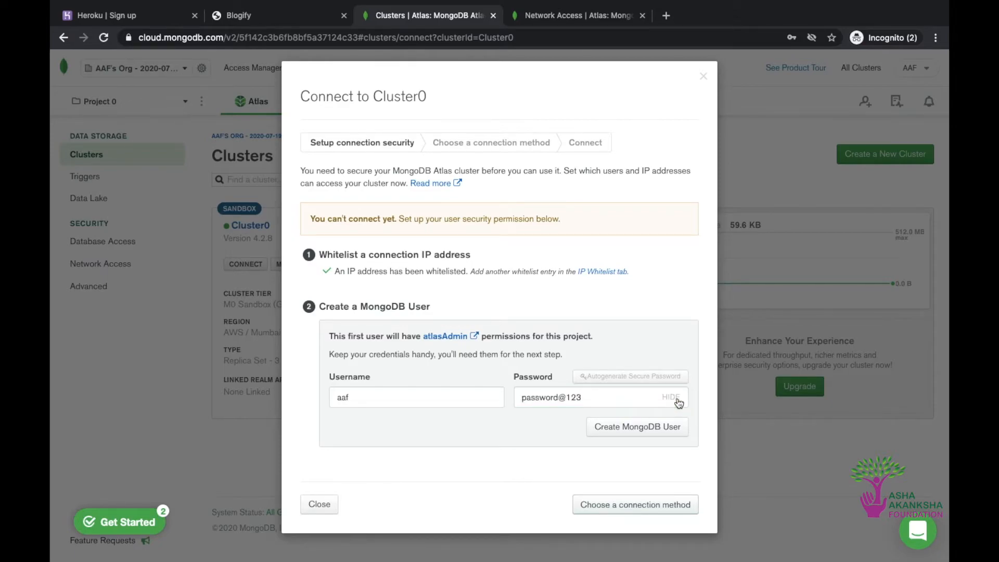
pyautogui.click(678, 402)
pyautogui.click(678, 402)
pyautogui.click(677, 403)
pyautogui.click(663, 428)
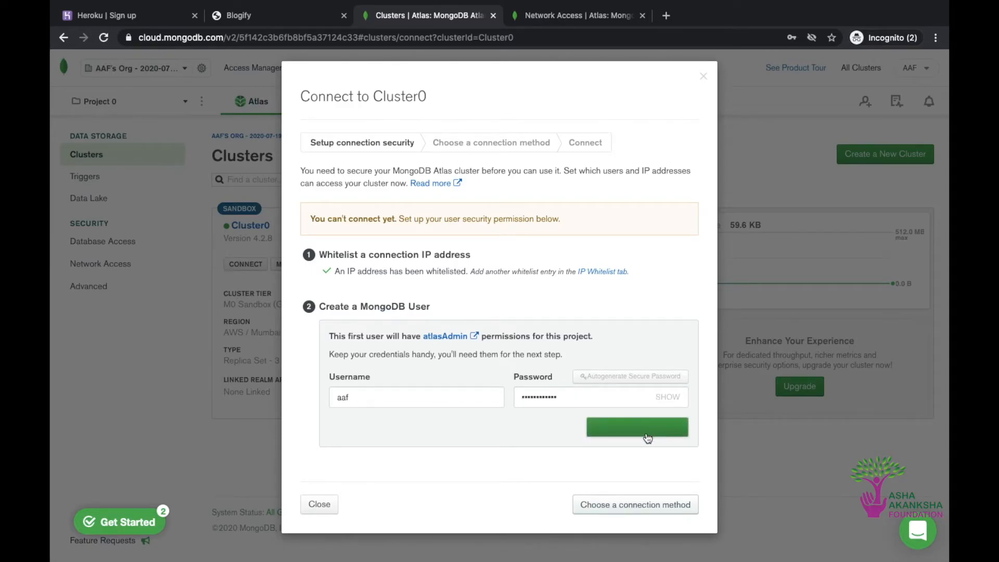
pyautogui.click(619, 426)
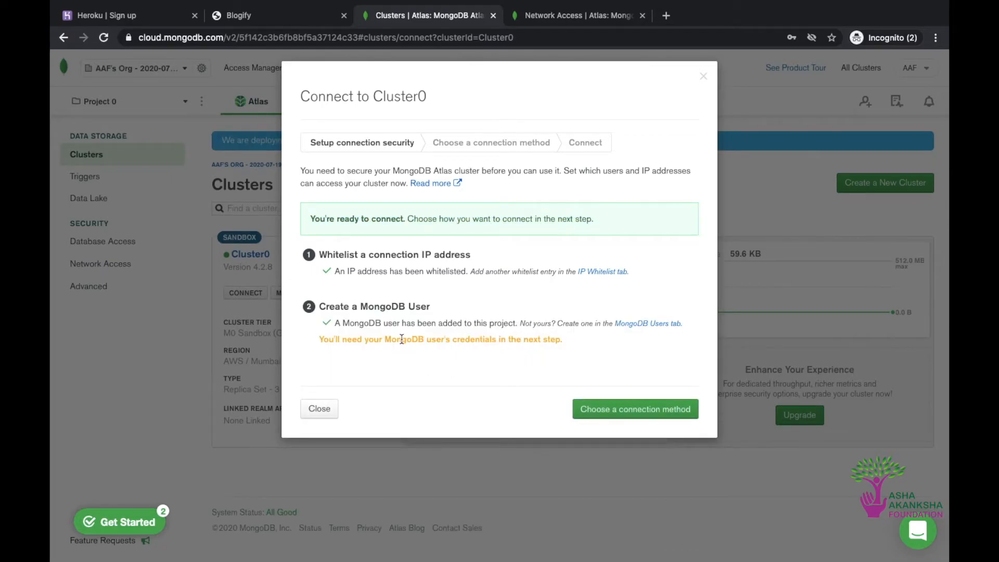
# Choose to connect an application to Cluster0, copy the Node.js connection string and close the connection dialog
pyautogui.click(619, 410)
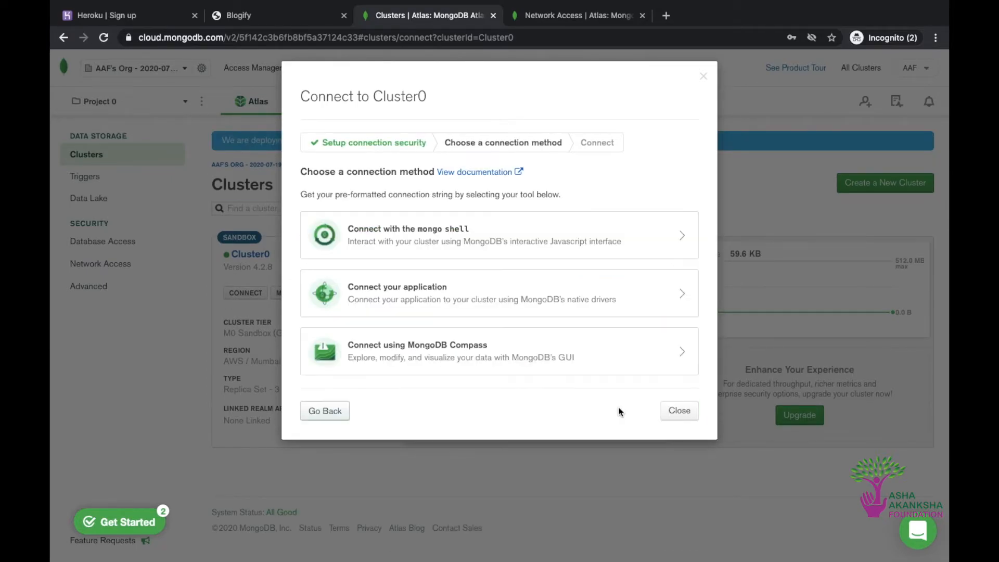
pyautogui.click(371, 290)
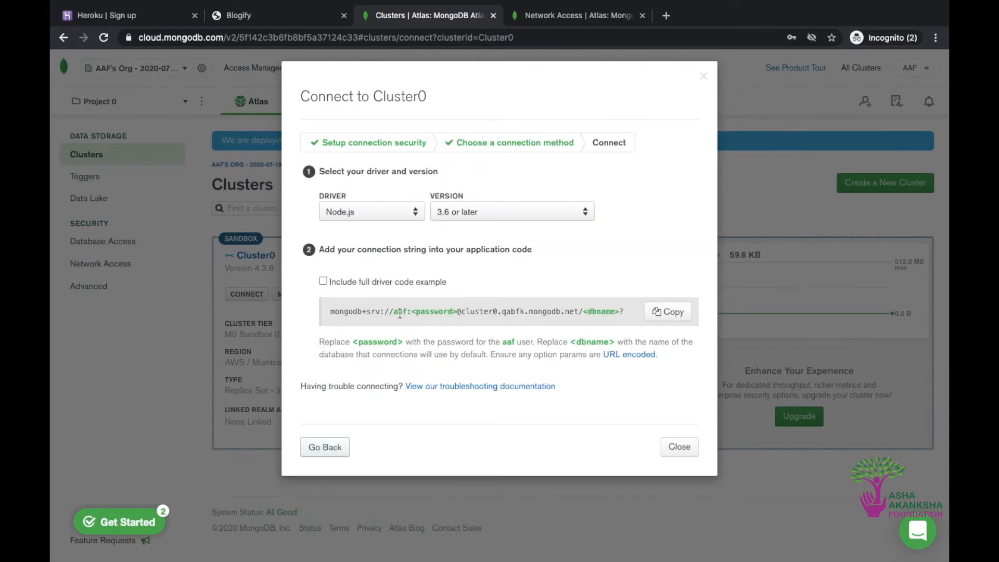
pyautogui.click(662, 314)
pyautogui.click(690, 451)
# Switch to Visual Studio Code and close login.ejs, index.js and user.js, leaving app.js open
pyautogui.hotkey('ctrl', 'Left')
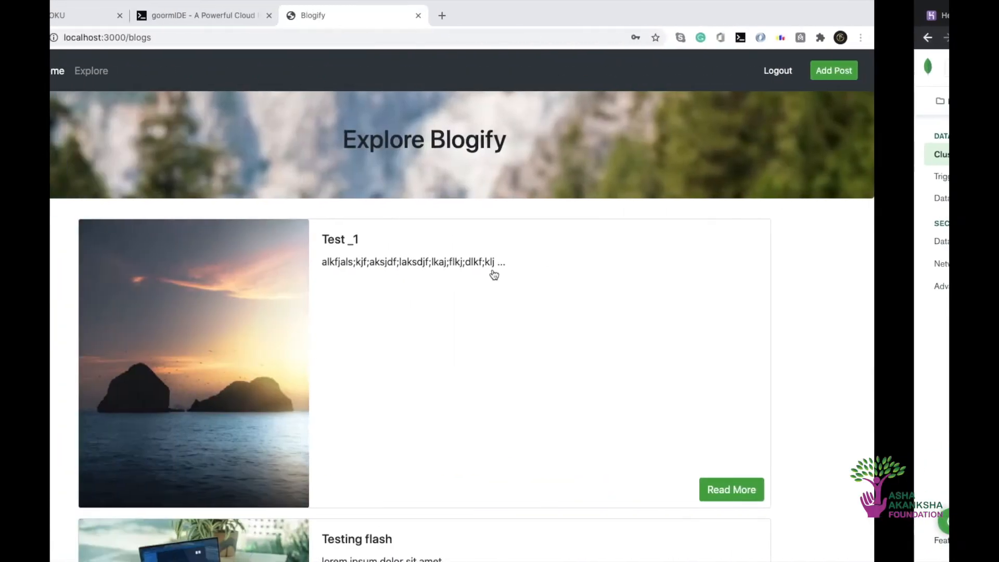
pyautogui.hotkey('ctrl', 'Left')
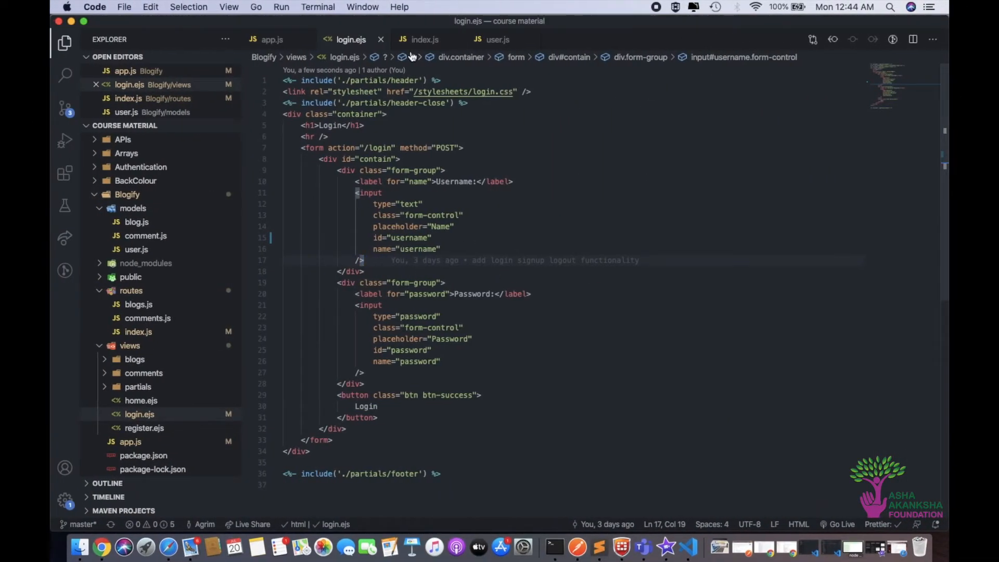
pyautogui.click(380, 40)
pyautogui.click(381, 39)
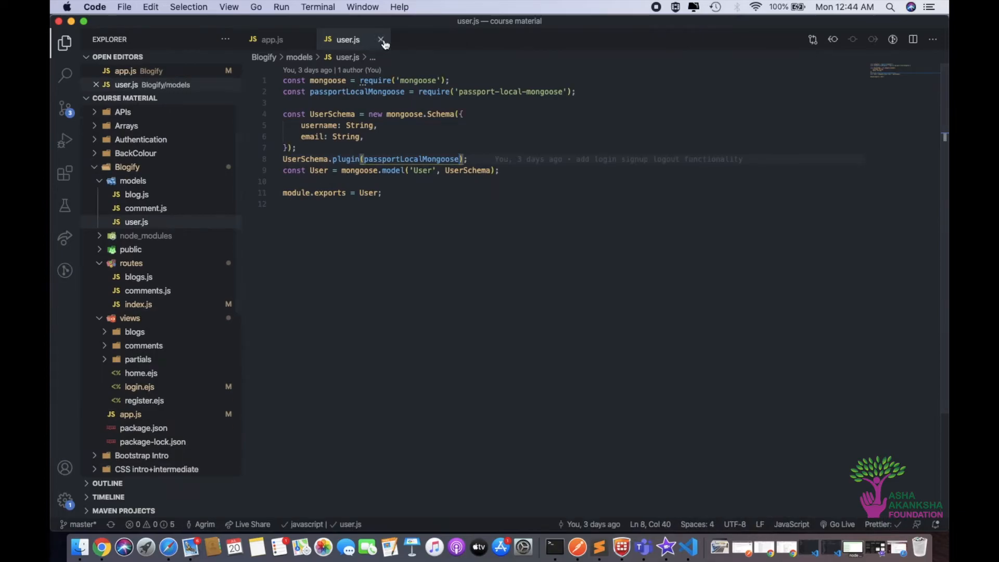
pyautogui.click(381, 40)
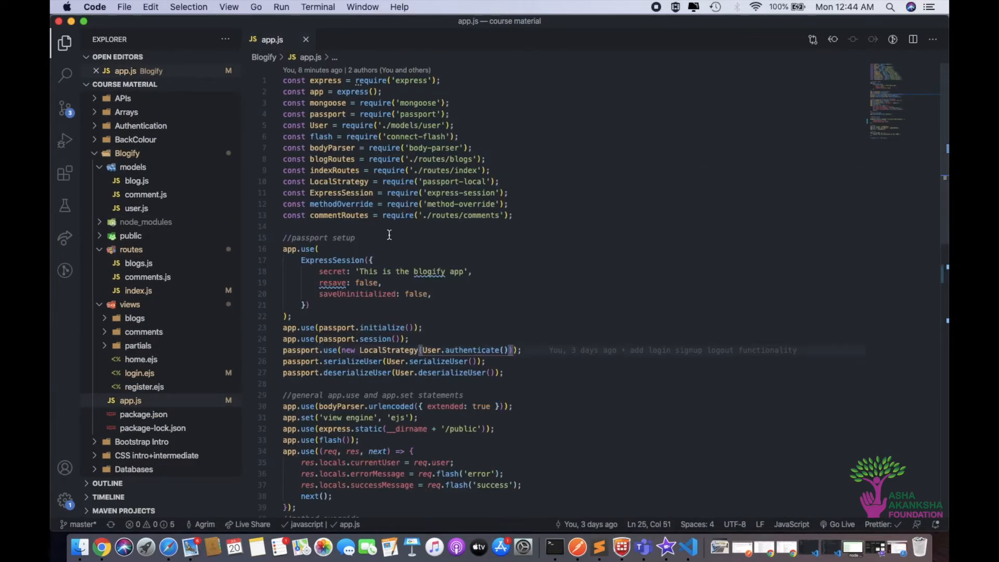
# Replace the local MongoDB URL in app.js's mongoose.connect call with the copied Atlas connection string and save the file
pyautogui.scroll(-5, 389, 235)
pyautogui.scroll(-8, 389, 235)
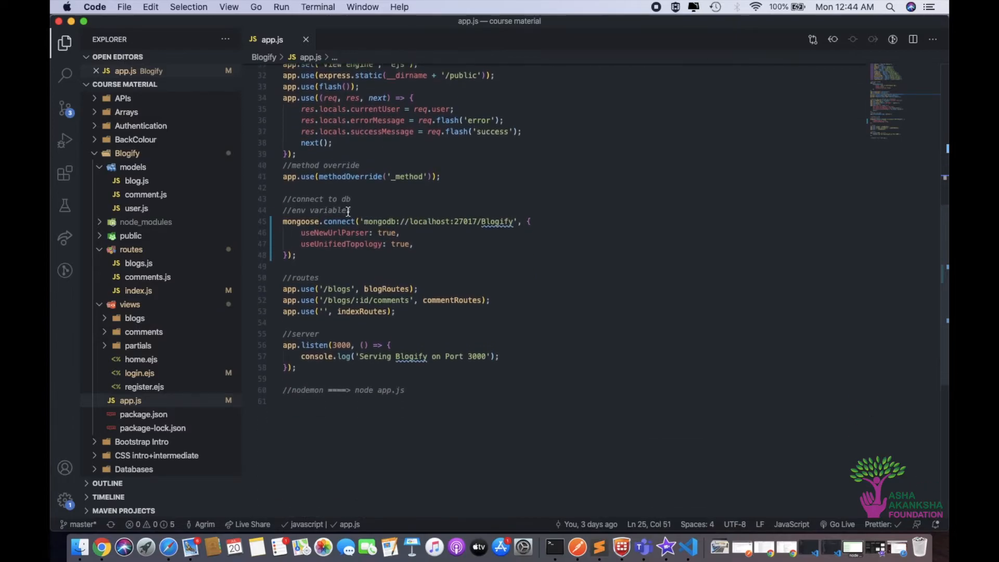
pyautogui.moveTo(351, 210); pyautogui.dragTo(284, 209)
pyautogui.click(397, 209)
pyautogui.click(396, 236)
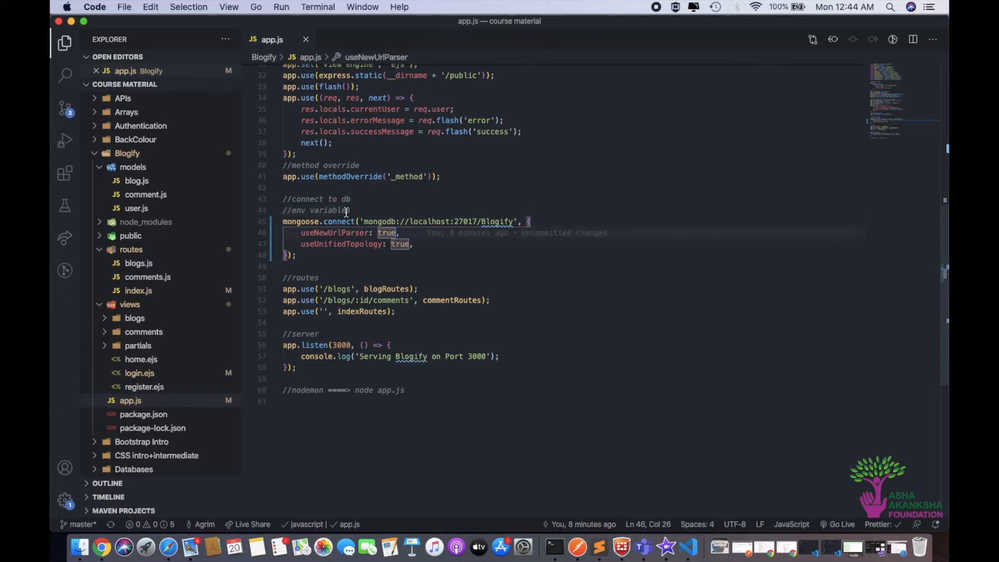
pyautogui.click(360, 211)
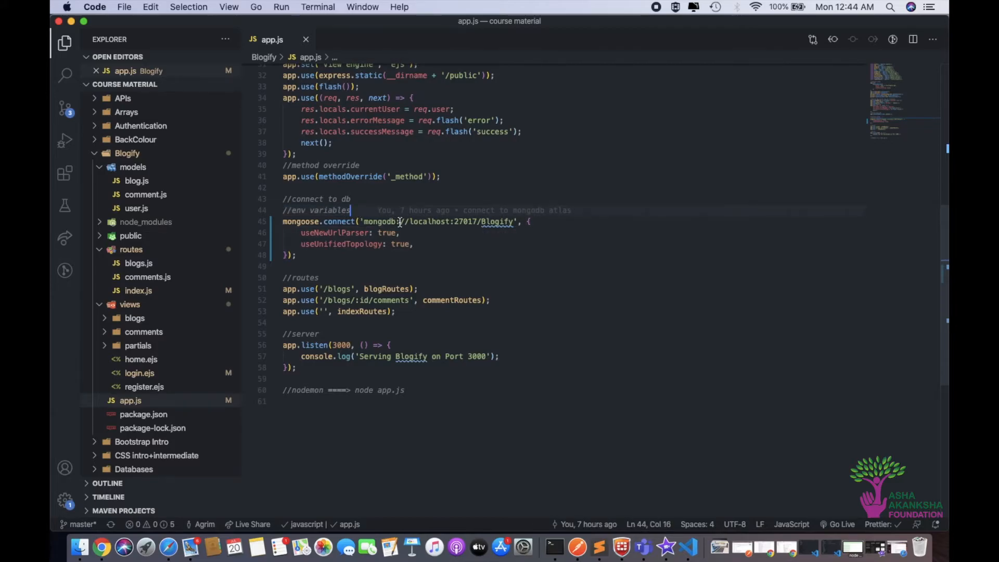
pyautogui.moveTo(364, 221); pyautogui.dragTo(515, 221)
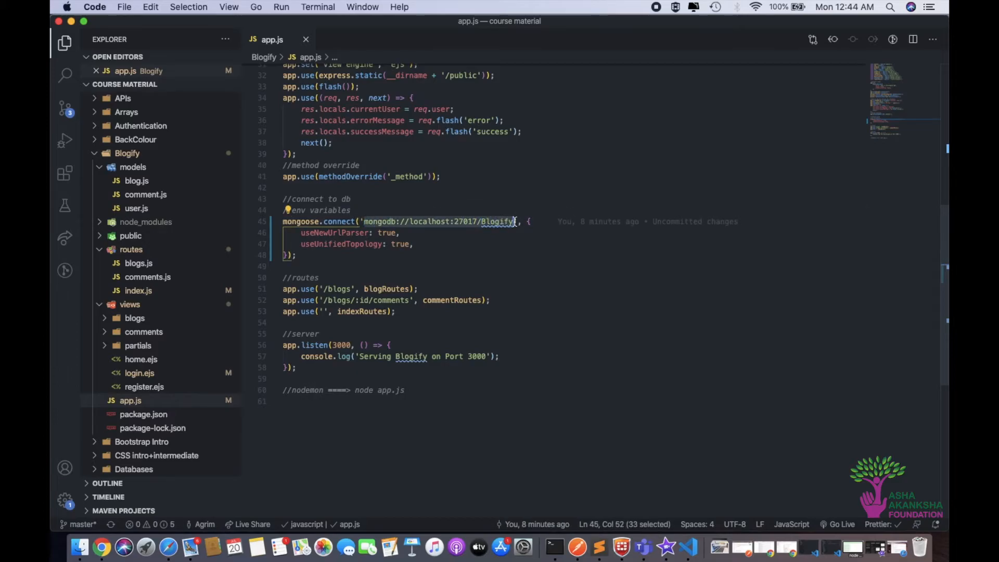
pyautogui.press('super+v')
pyautogui.press('super+s')
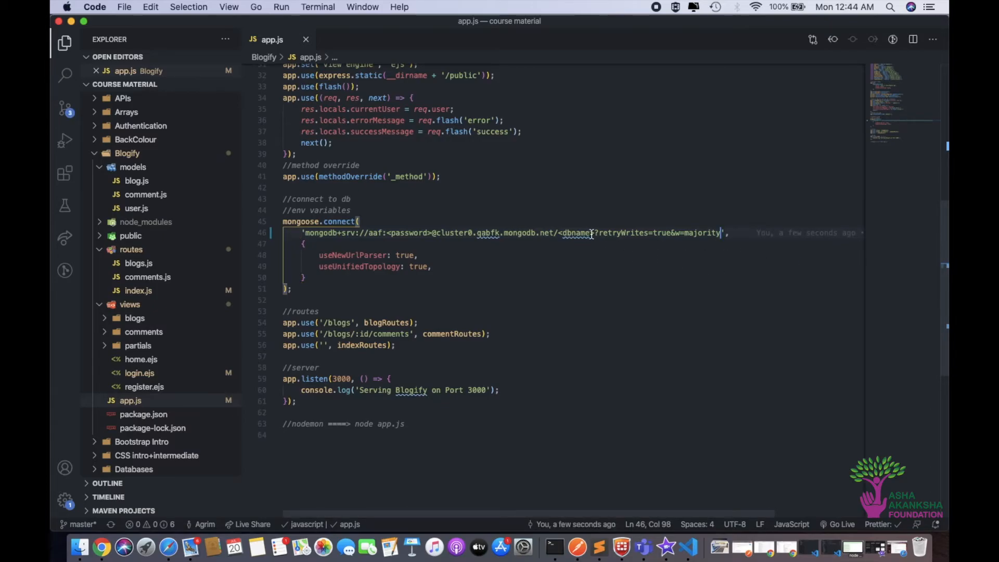
# Replace the <dbname> placeholder in the connection string with Blogify and save app.js
pyautogui.moveTo(593, 234); pyautogui.dragTo(559, 235)
pyautogui.press('BackSpace')
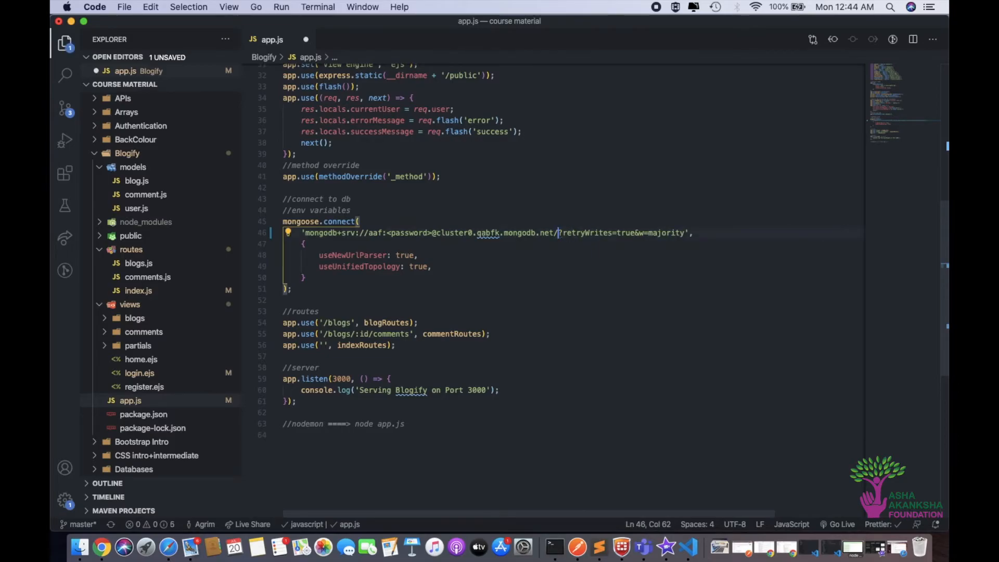
pyautogui.write('Blogify')
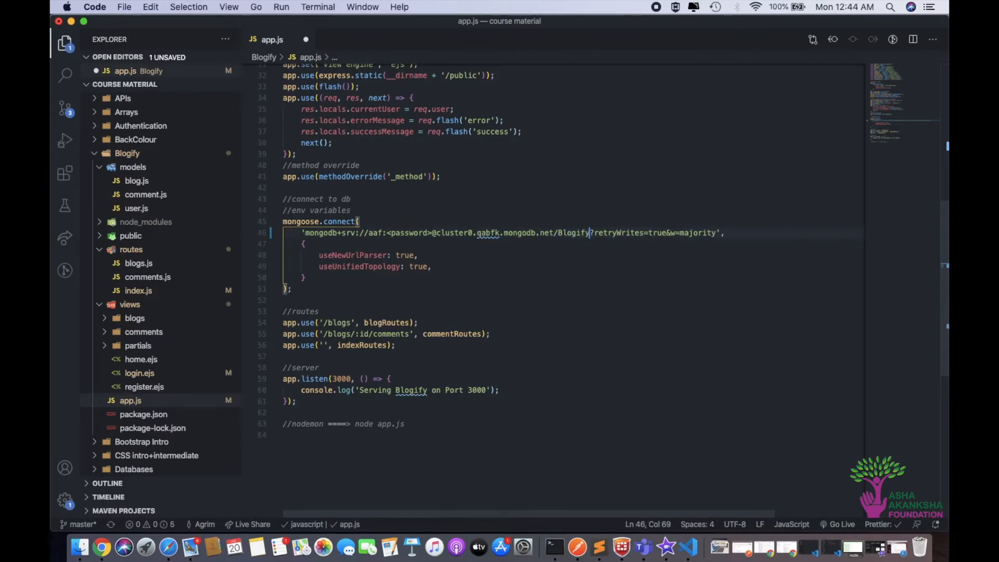
pyautogui.press('super+s')
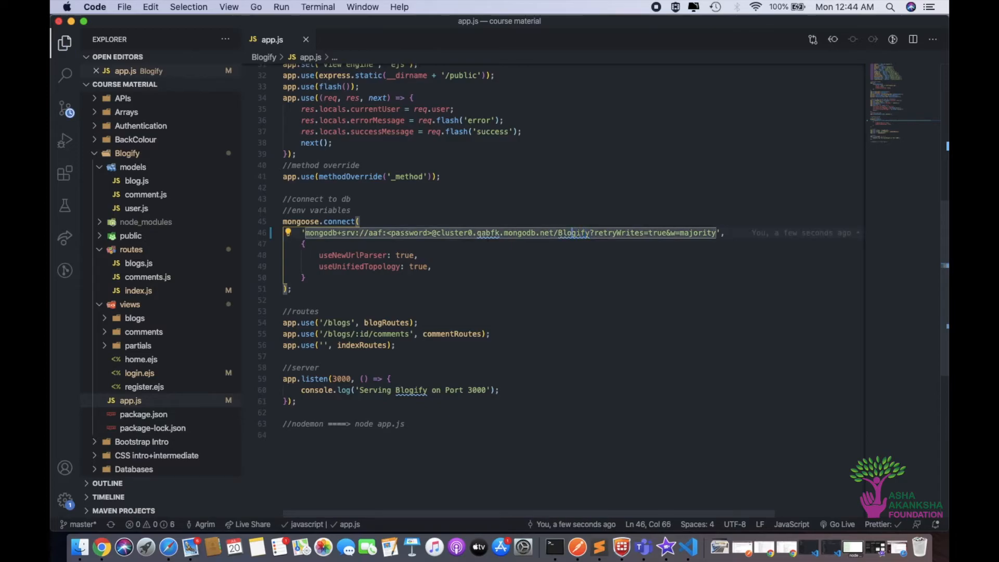
# Replace the <password> placeholder in the connection string with the database user's password and save app.js
pyautogui.click(490, 233)
pyautogui.click(432, 233)
pyautogui.press('BackSpace')
pyautogui.press('BackSpace')
pyautogui.press('BackSpace')
pyautogui.press('BackSpace')
pyautogui.press('BackSpace')
pyautogui.press('BackSpace')
pyautogui.press('BackSpace')
pyautogui.press('BackSpace')
pyautogui.press('BackSpace')
pyautogui.press('BackSpace')
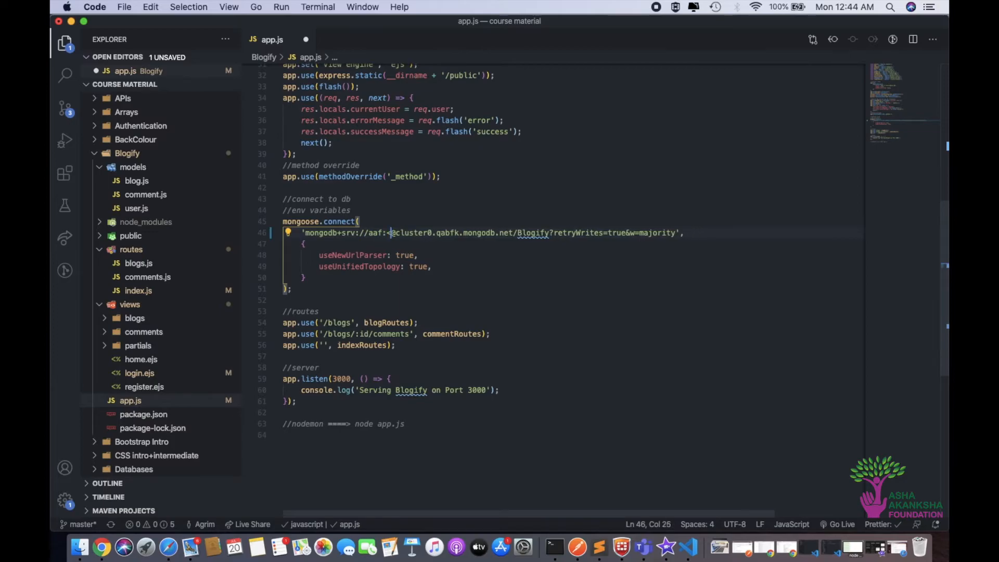
pyautogui.write('password@123')
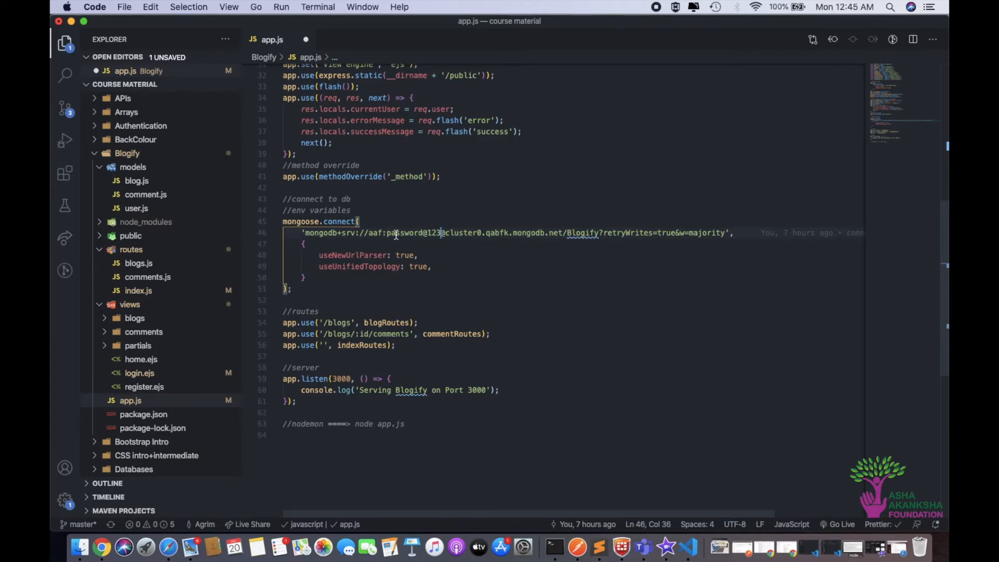
pyautogui.moveTo(385, 233); pyautogui.dragTo(432, 232)
pyautogui.click(432, 232)
pyautogui.tripleClick(358, 211)
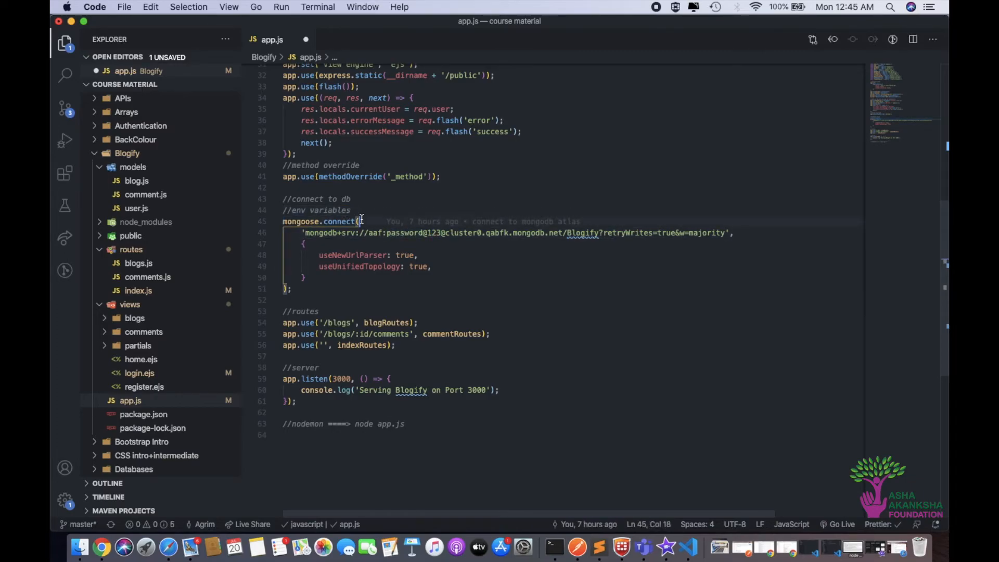
pyautogui.click(384, 232)
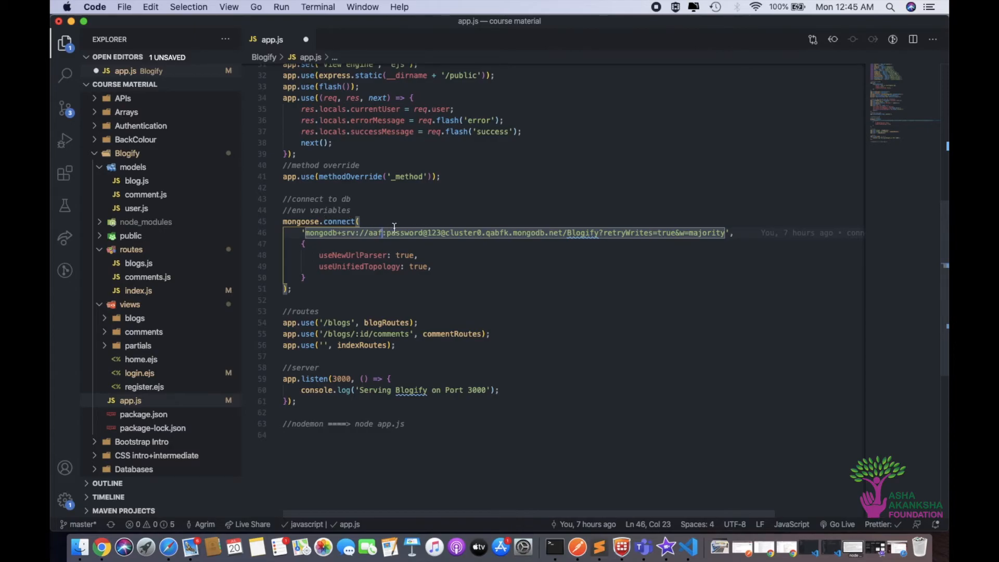
pyautogui.press('super+s')
# Switch to Terminal, stop the local mongod server and the mongo shell, and bring up the nodemon session
pyautogui.click(562, 558)
pyautogui.click(593, 45)
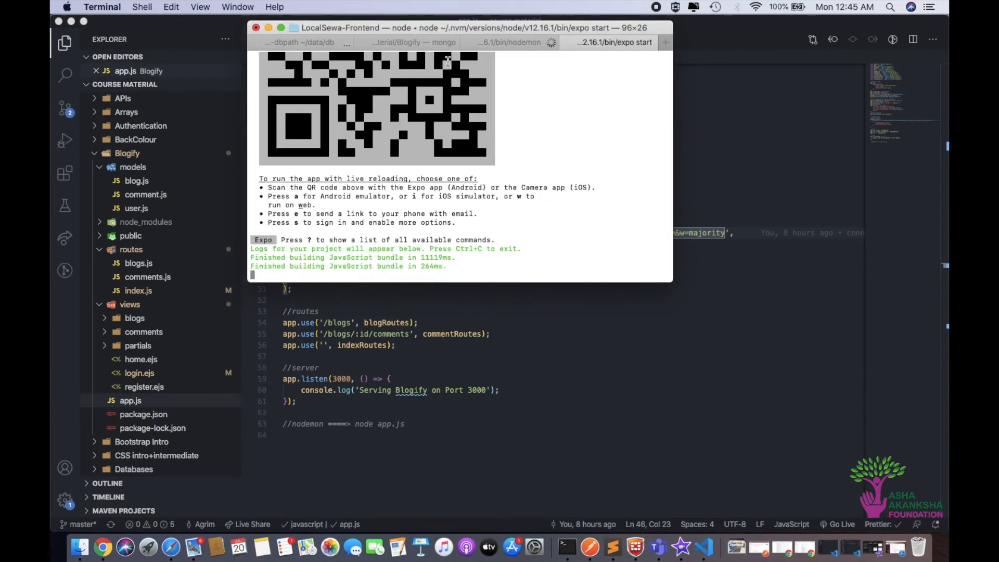
pyautogui.click(433, 45)
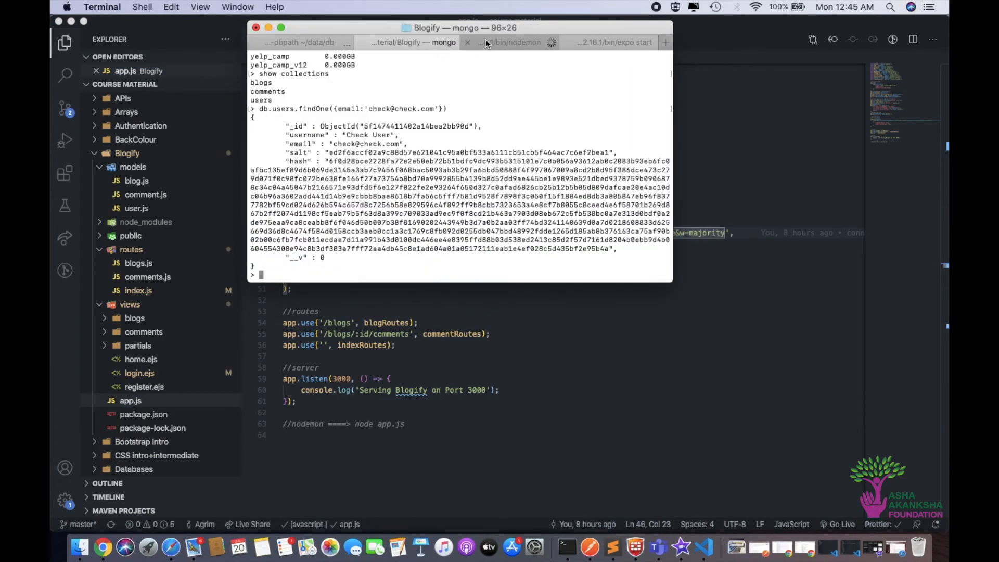
pyautogui.click(307, 41)
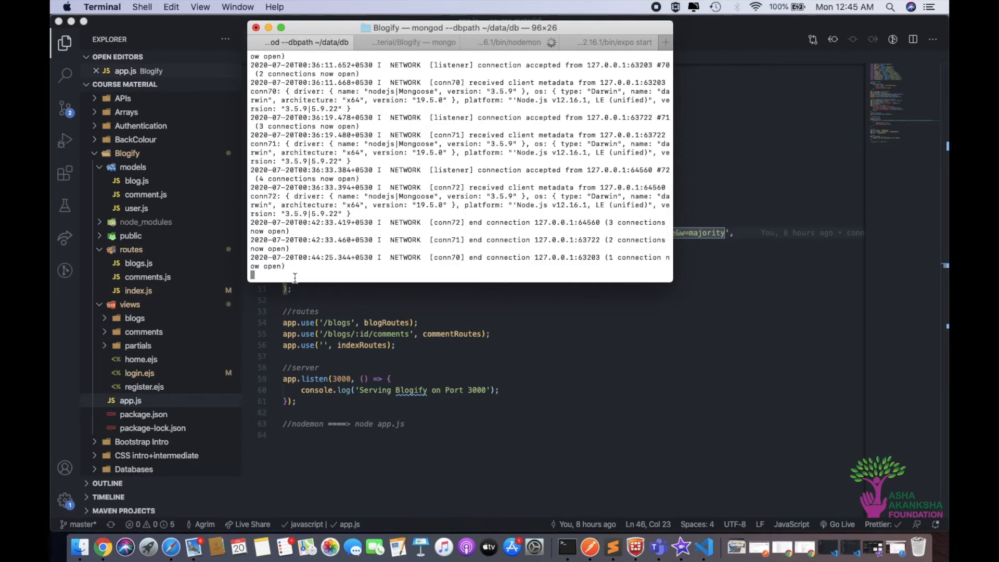
pyautogui.hotkey('ctrl', 'c')
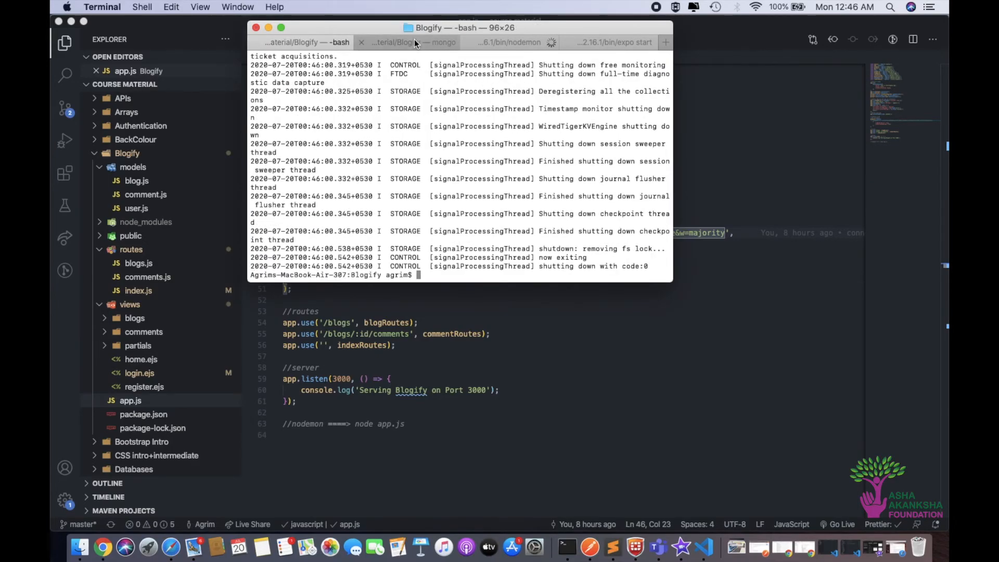
pyautogui.click(443, 42)
pyautogui.hotkey('ctrl', 'c')
pyautogui.click(492, 43)
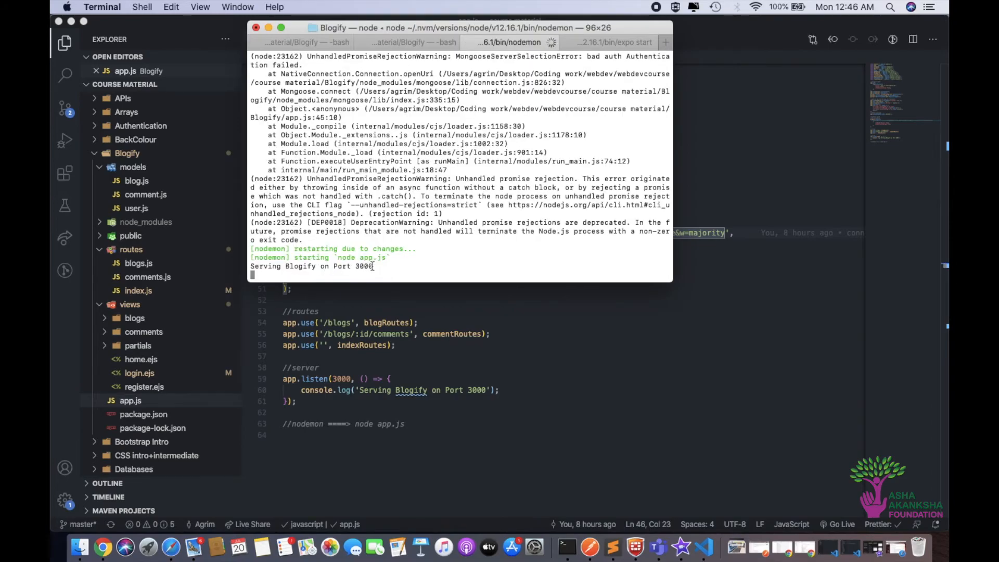
# Reload the local Blogify blogs page in Chrome and inspect the Blogify database's blogs collection in Cluster0 on Atlas
pyautogui.hotkey('ctrl', 'Right')
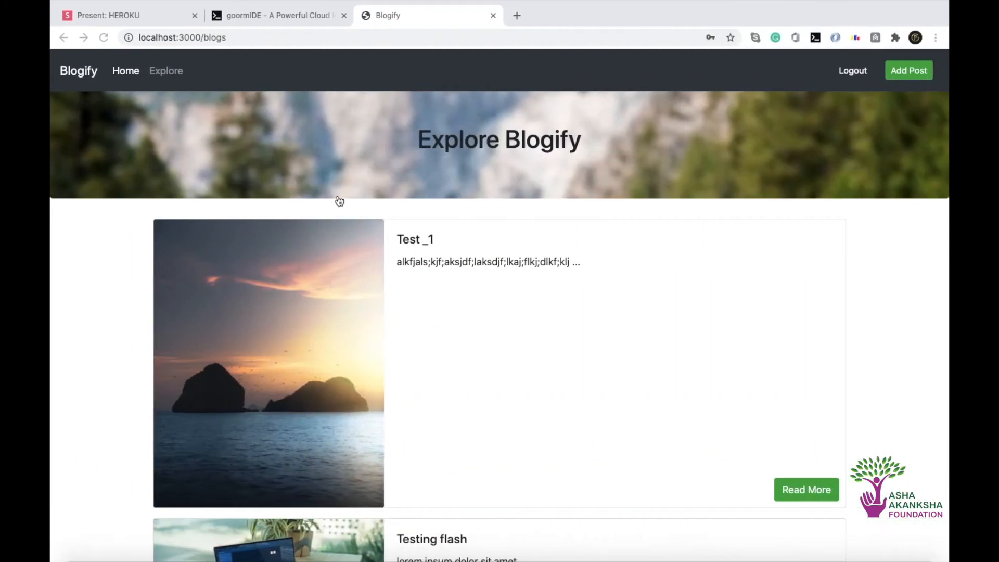
pyautogui.click(103, 40)
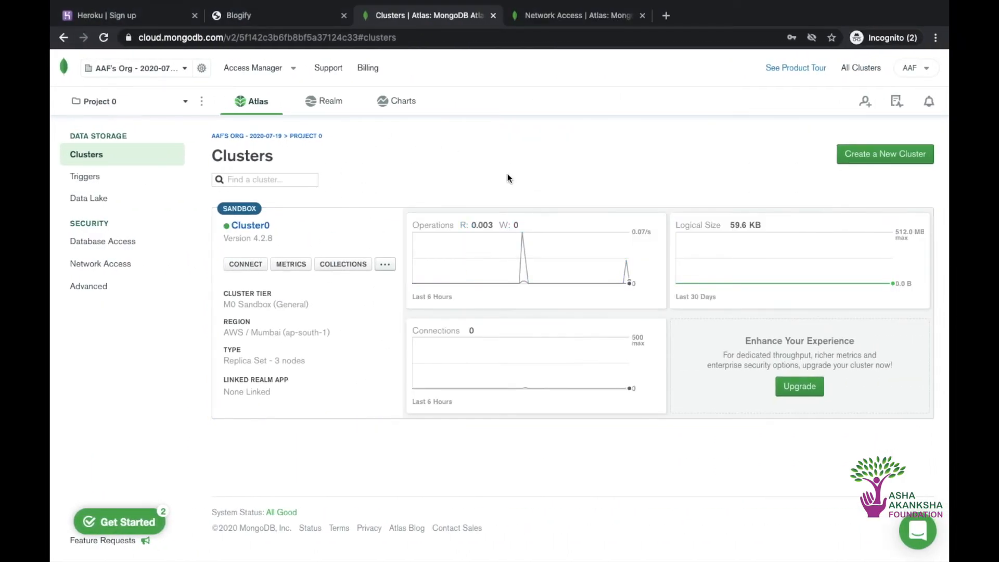
pyautogui.click(343, 264)
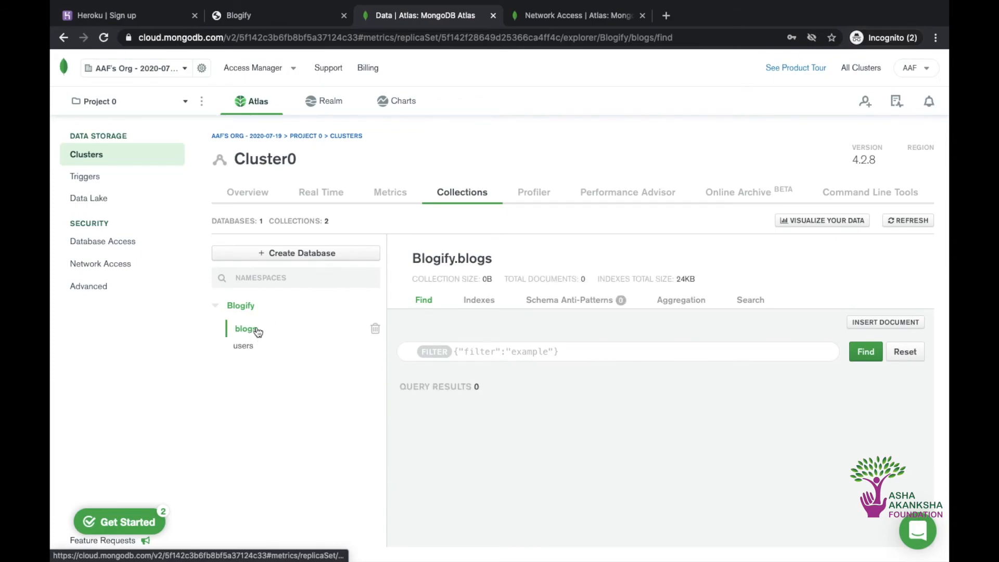
pyautogui.scroll(-1, 471, 357)
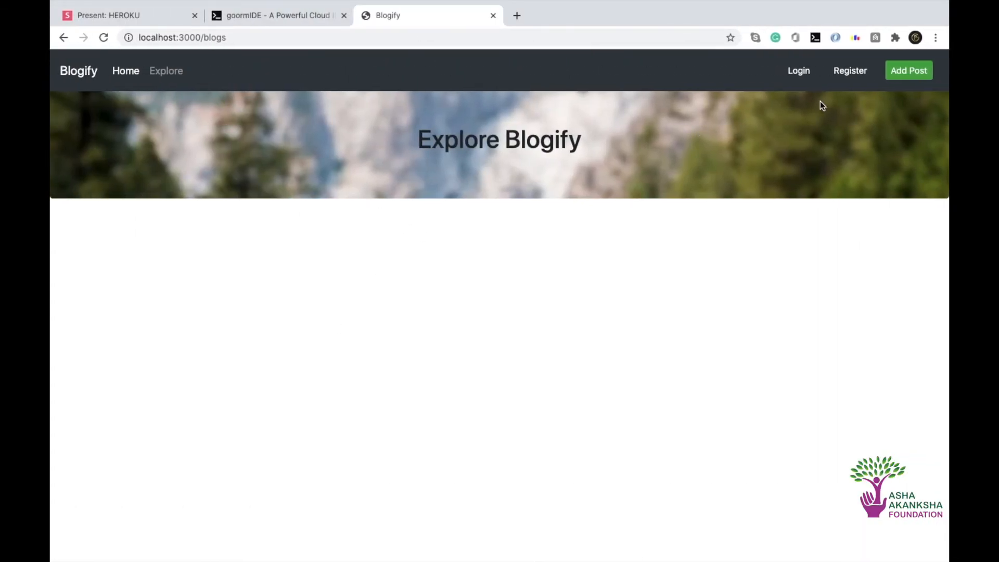
# Go to Blogify's registration form from the blogs page and enter the new account's username
pyautogui.click(908, 70)
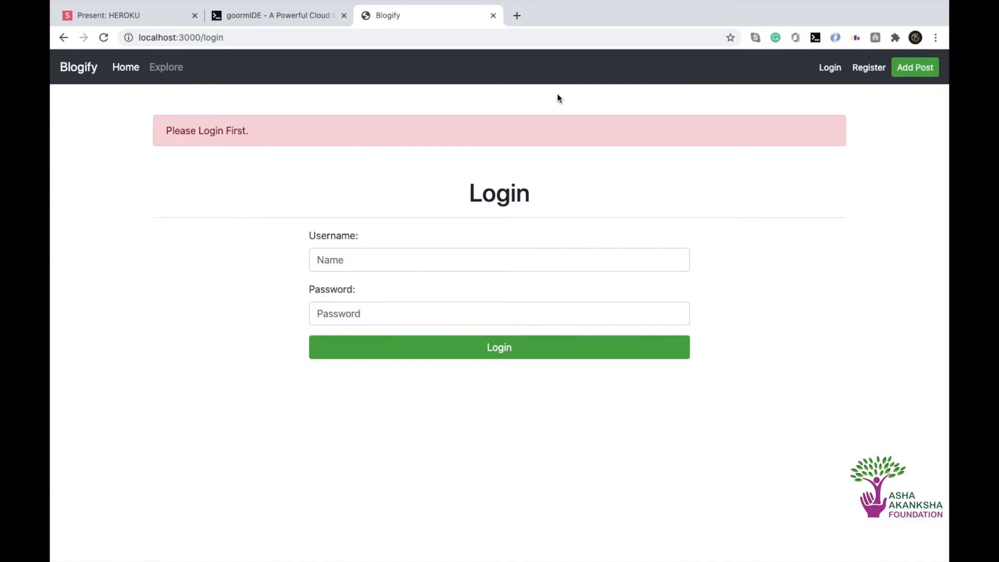
pyautogui.click(853, 70)
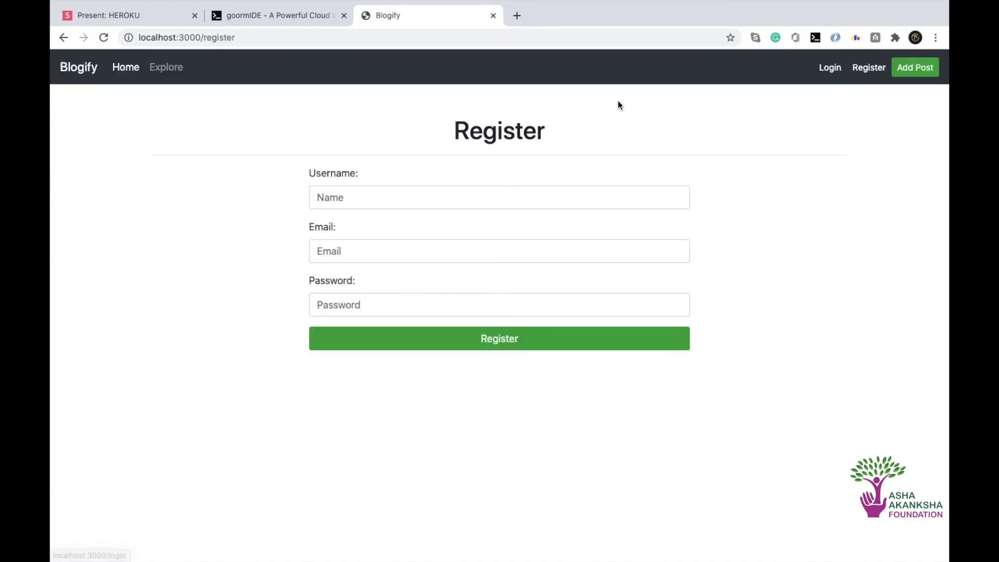
pyautogui.click(455, 208)
pyautogui.click(520, 177)
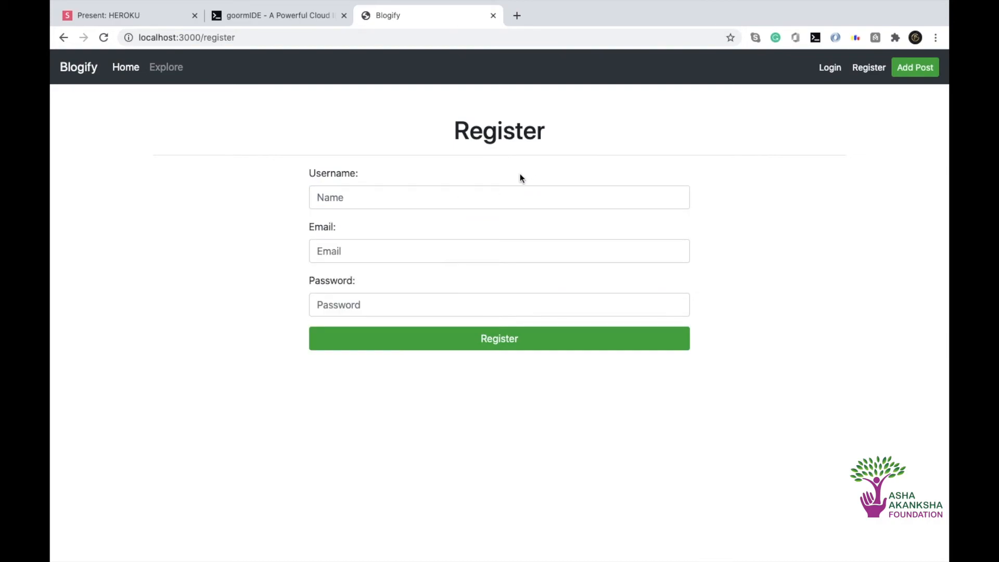
pyautogui.click(483, 195)
pyautogui.write('John')
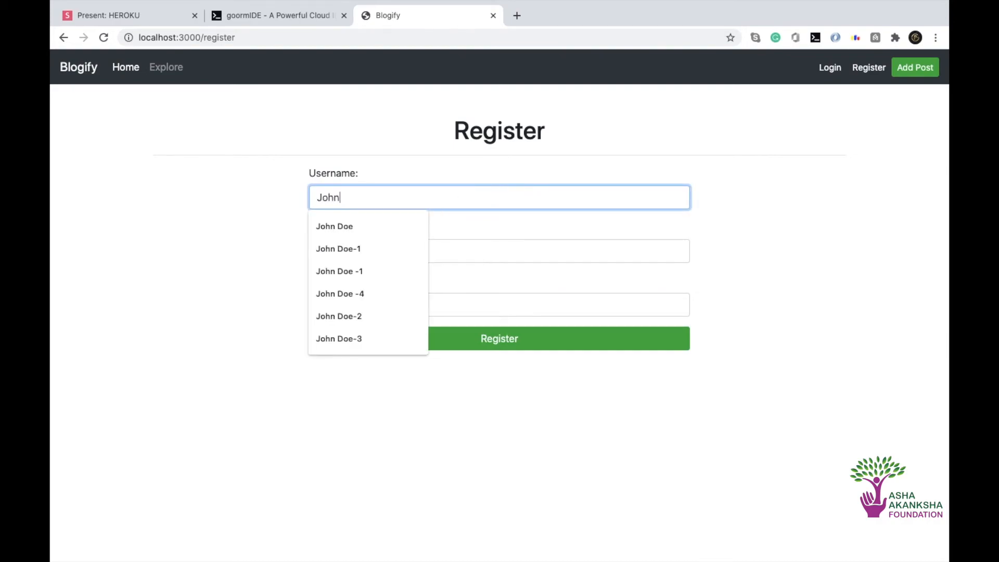
pyautogui.write(' Doe')
pyautogui.press('Tab')
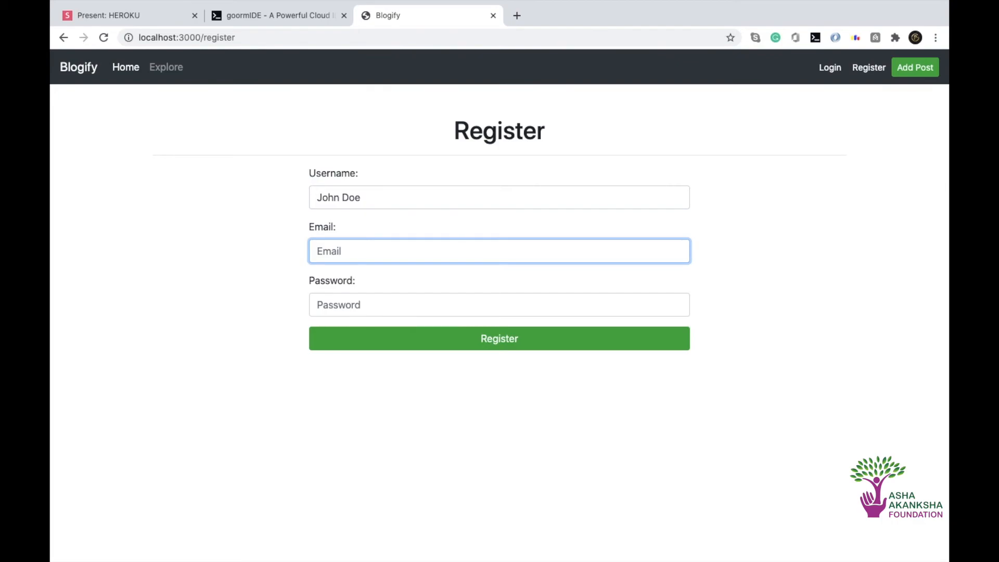
# Fill in the new account's email and password and submit the registration
pyautogui.write('john')
pyautogui.press('Down')
pyautogui.press('Return')
pyautogui.press('Tab')
pyautogui.write('•••••••')
pyautogui.press('Return')
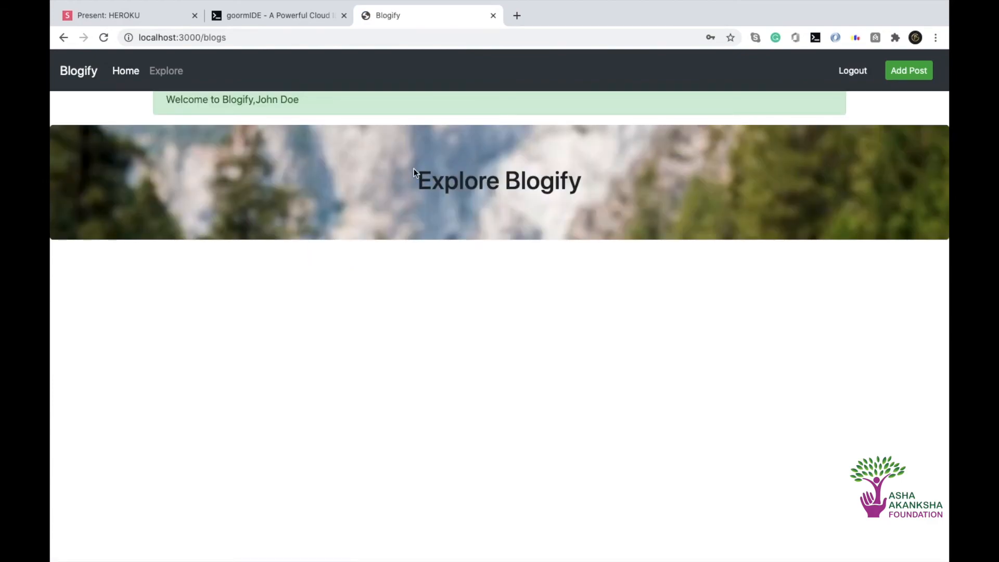
# Add a blog post titled Test with the text "content" and "image" as its image URL
pyautogui.click(909, 71)
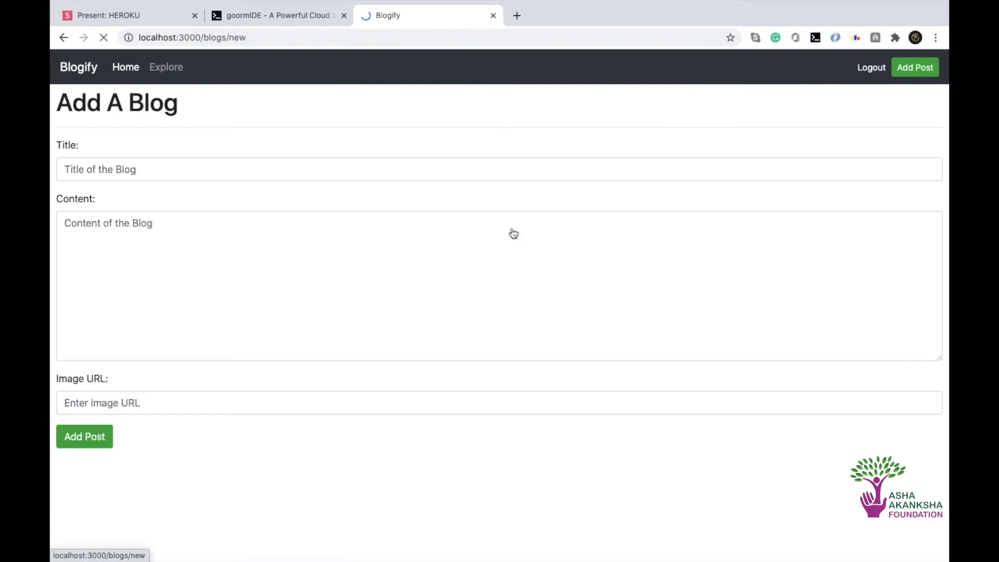
pyautogui.click(321, 173)
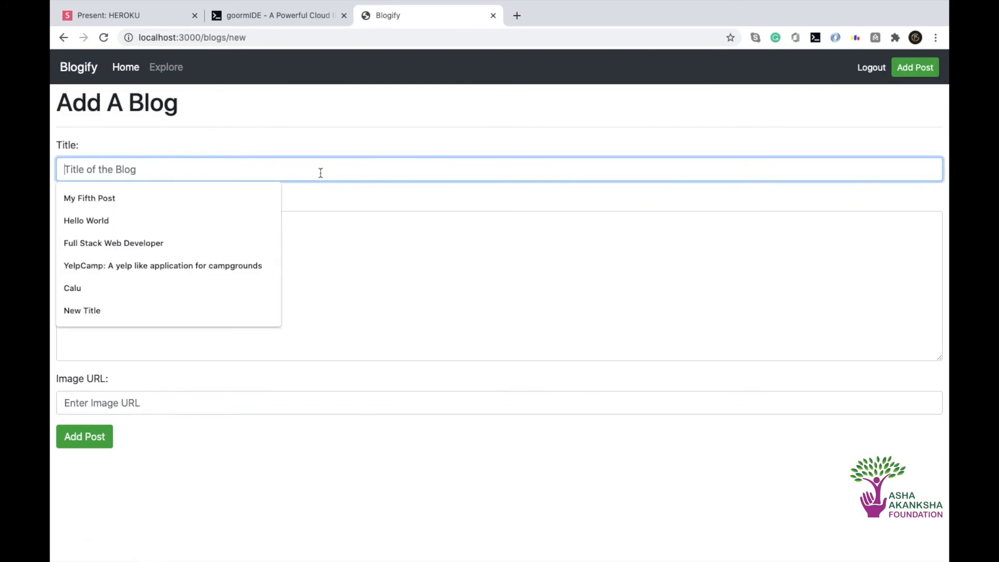
pyautogui.write('T')
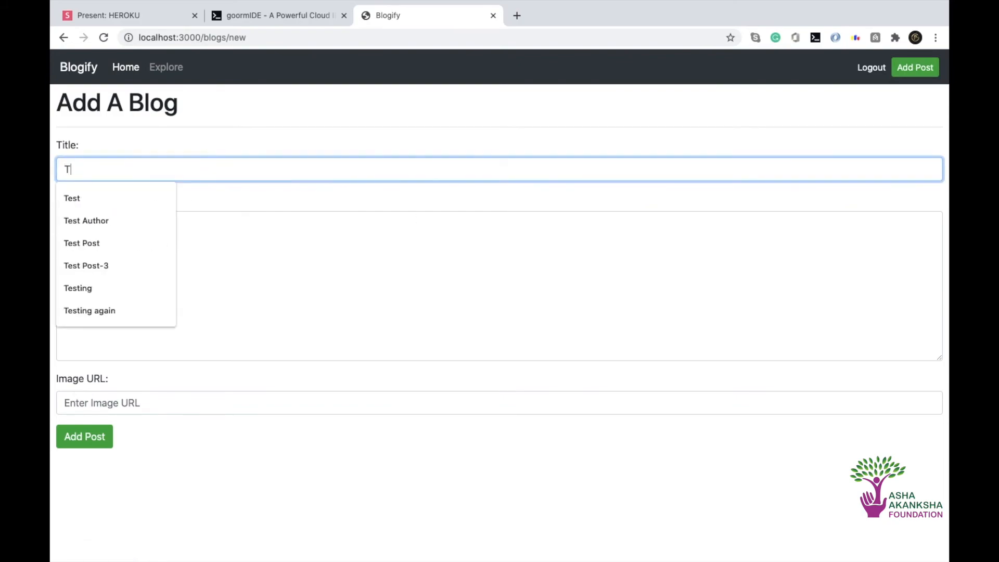
pyautogui.write('est')
pyautogui.press('Tab')
pyautogui.write('co')
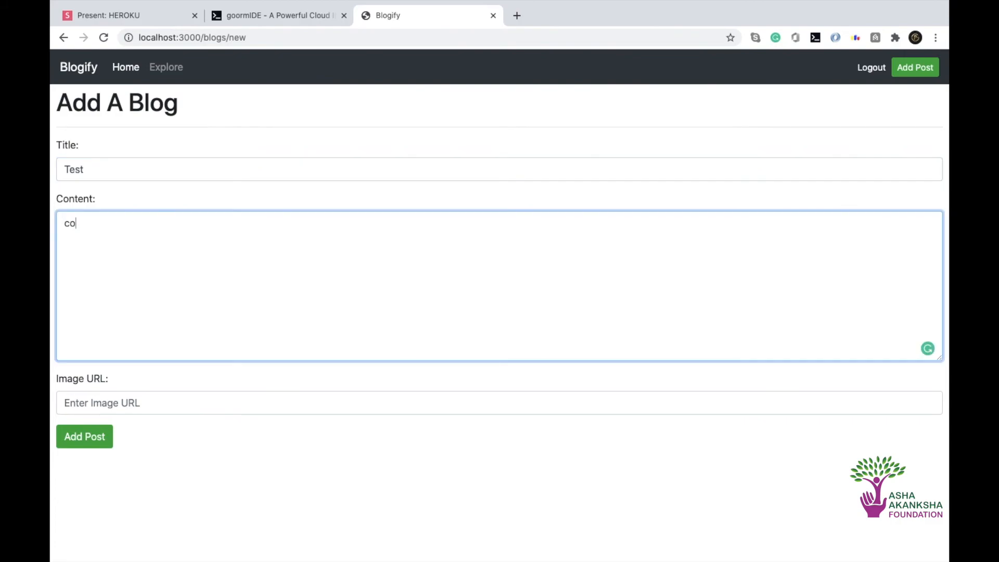
pyautogui.write('ntent')
pyautogui.press('Tab')
pyautogui.write('image')
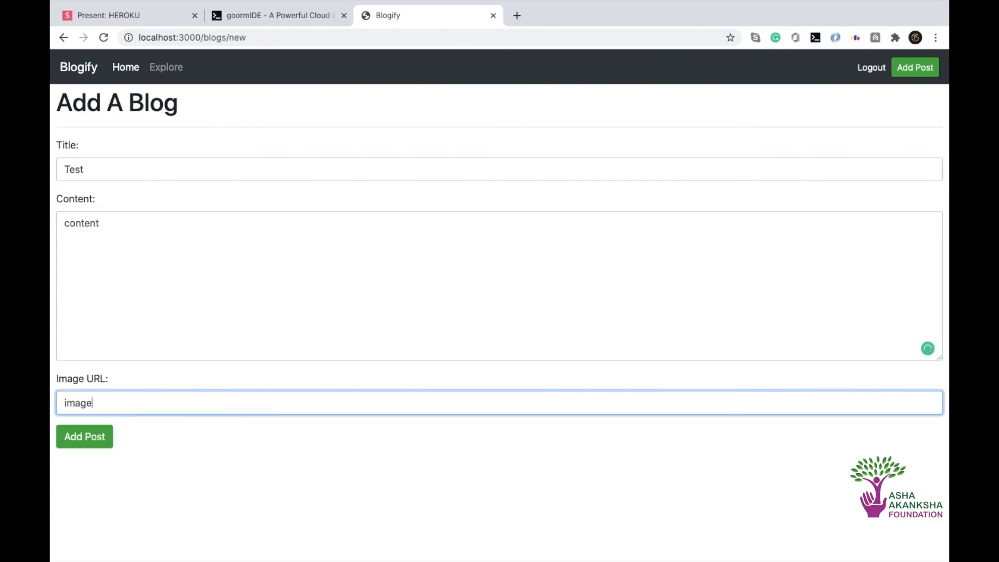
pyautogui.click(94, 436)
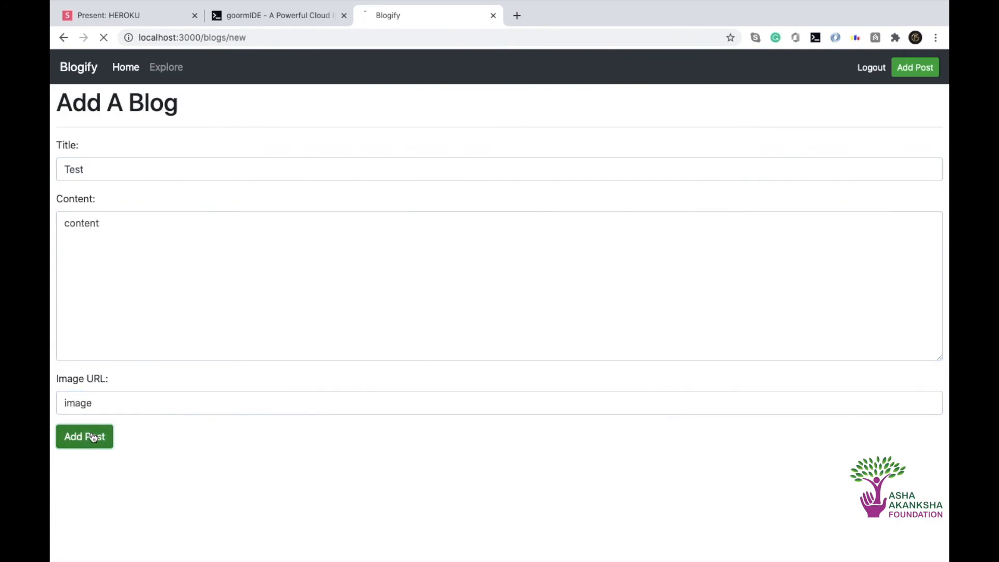
# Switch to the Atlas browser window, reload Cluster0's collections, and examine the documents in Blogify's blogs collection
pyautogui.hotkey('ctrl', 'Right')
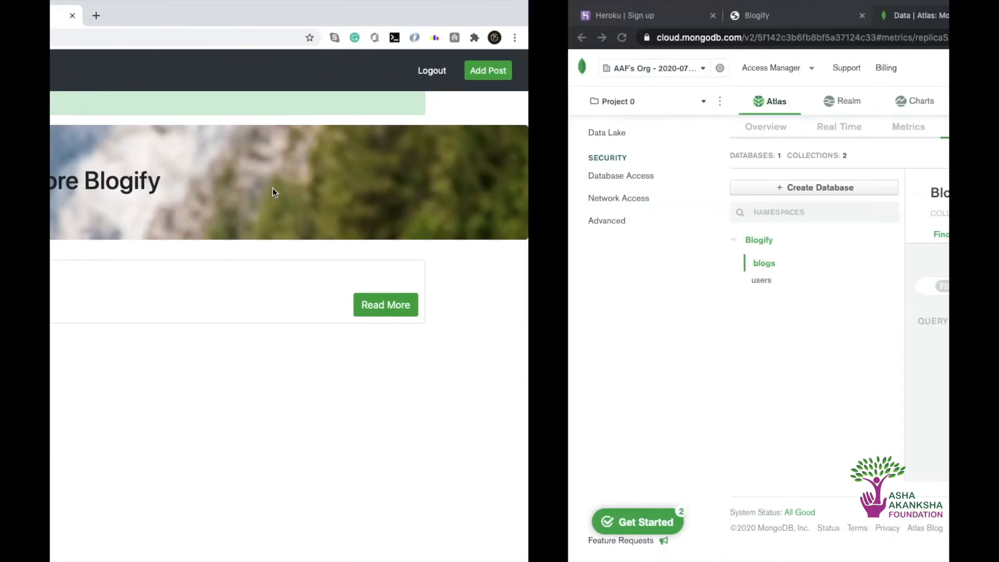
pyautogui.click(103, 37)
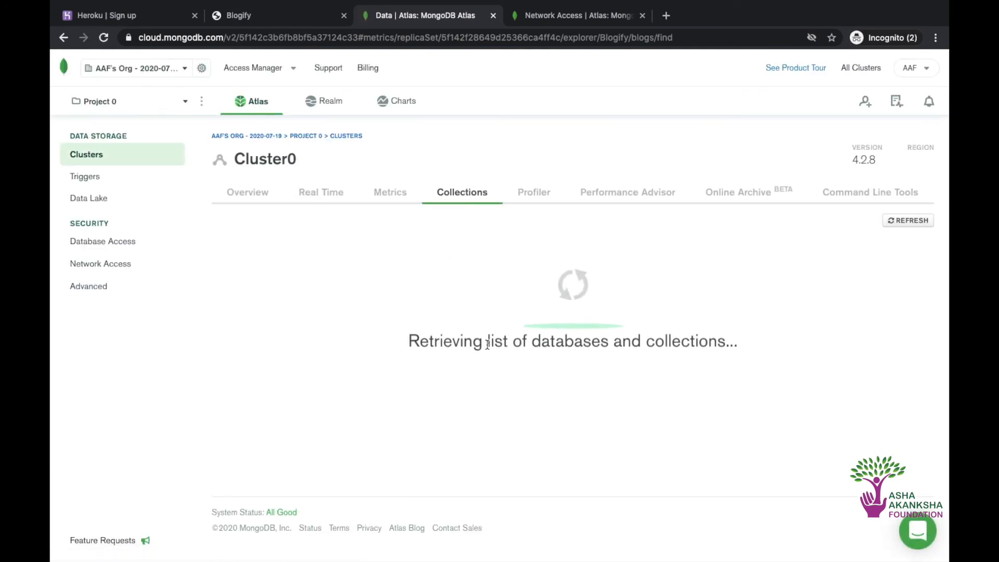
pyautogui.scroll(-2, 473, 332)
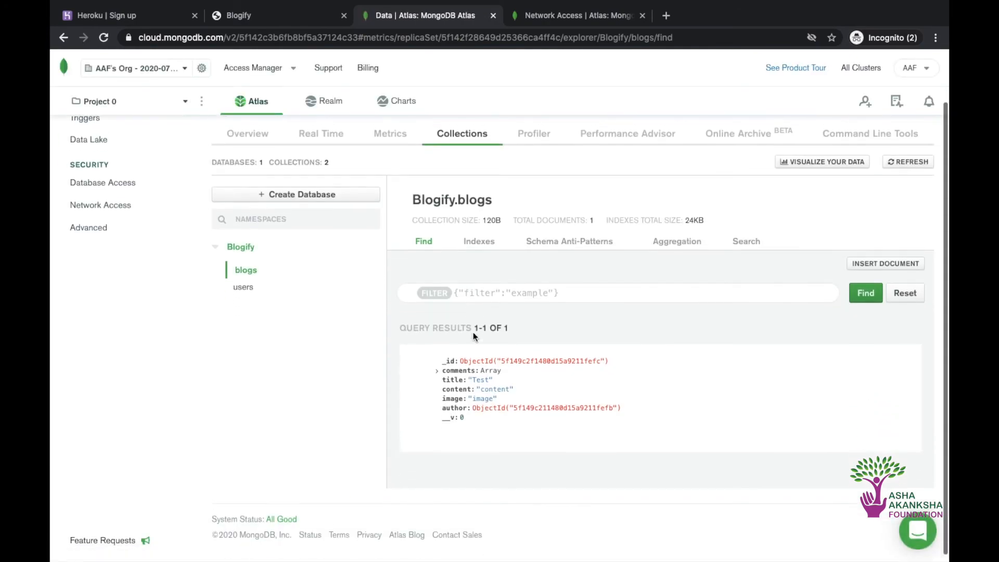